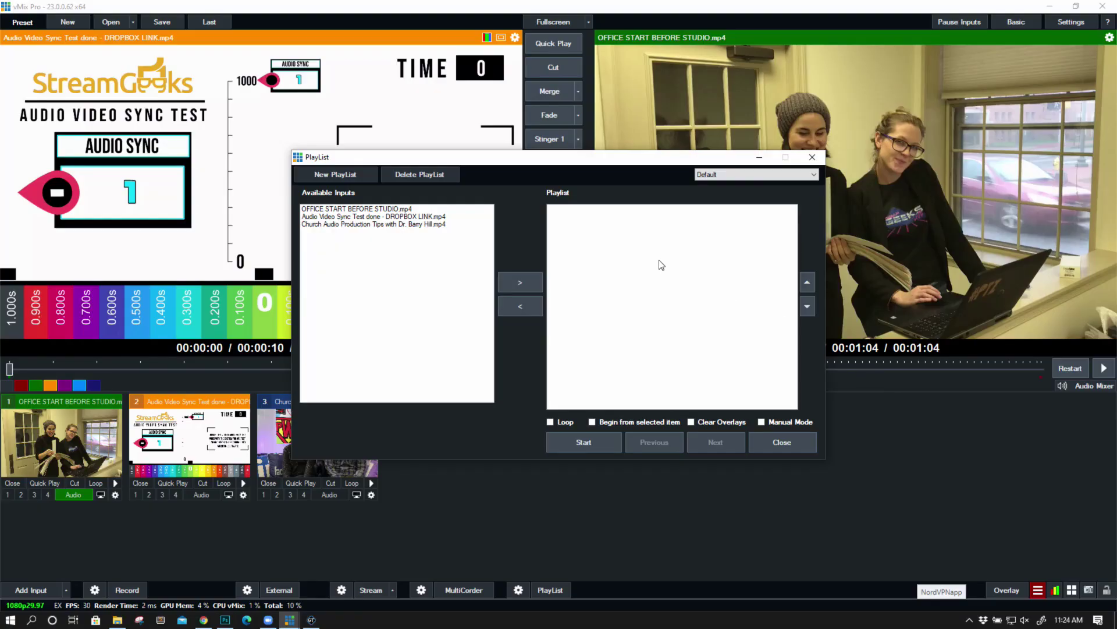
Select OFFICE START BEFORE STUDIO.mp4 and start a new playlist named 'VIDEO LOOP'.
left_click_drag(573, 165, 638, 145)
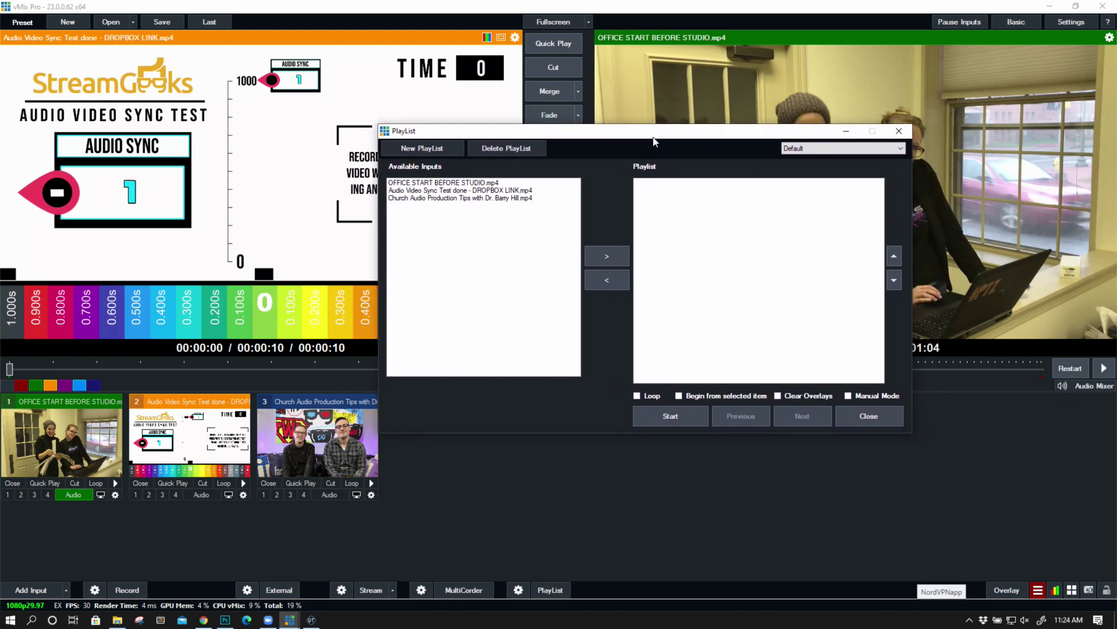
left_click(530, 183)
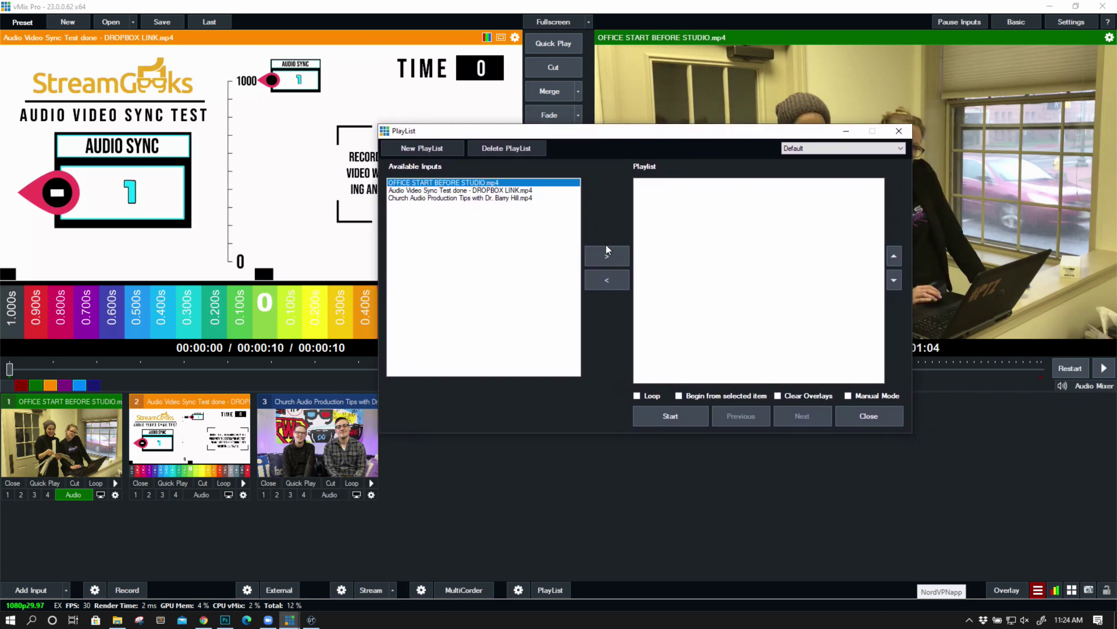
left_click(445, 150)
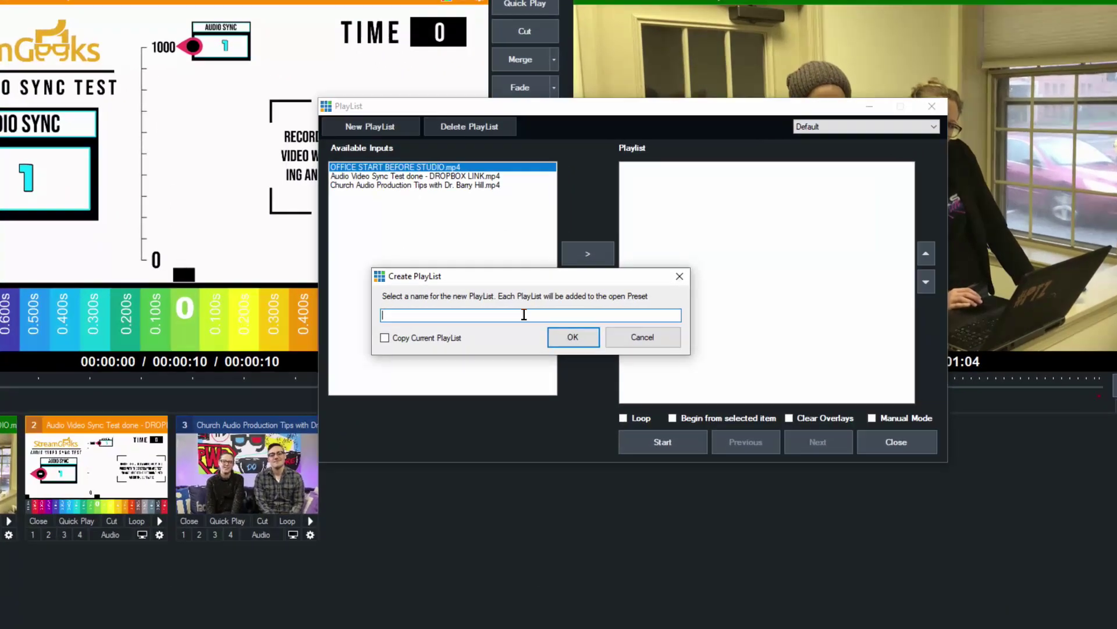
type("VIDEO L")
type("OOP")
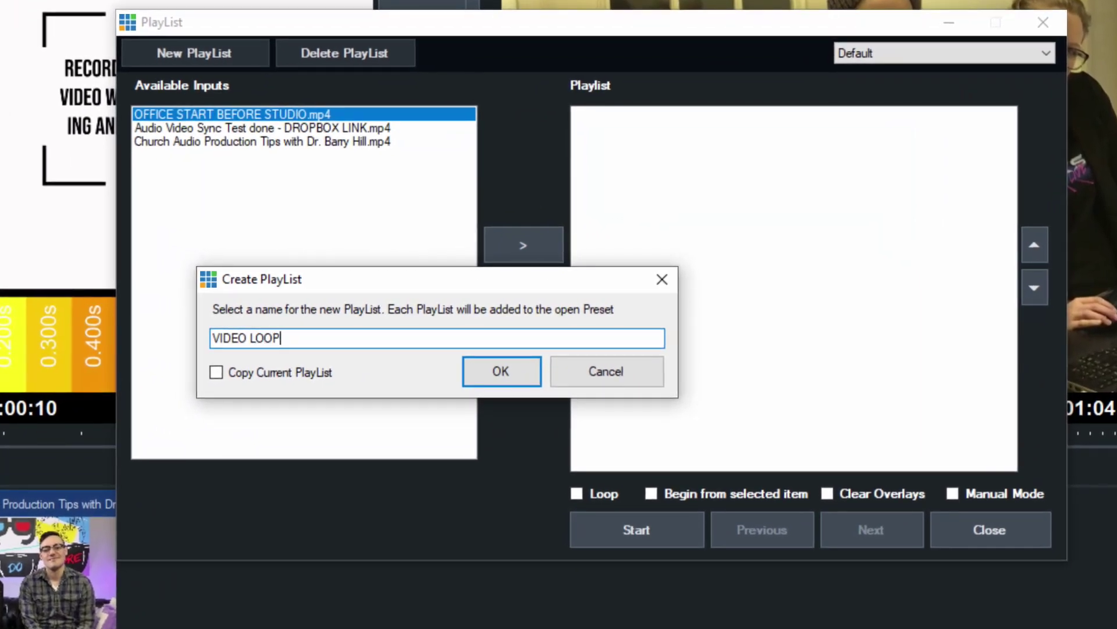
Confirm VIDEO LOOP and add OFFICE START, Audio Video Sync Test and Church Audio Production Tips.
left_click(503, 377)
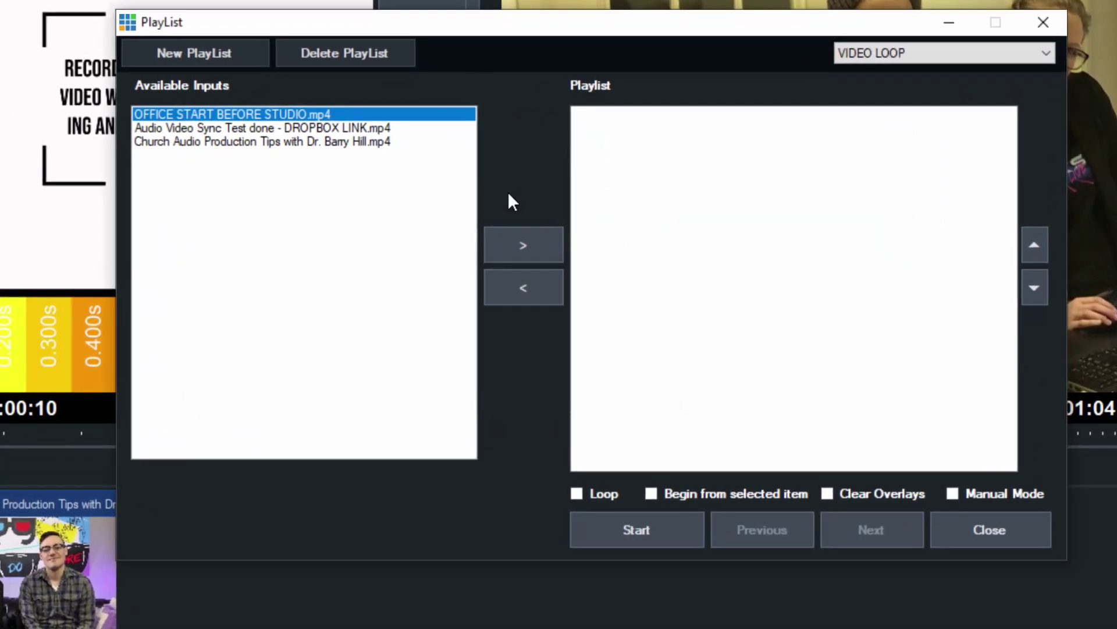
left_click(527, 237)
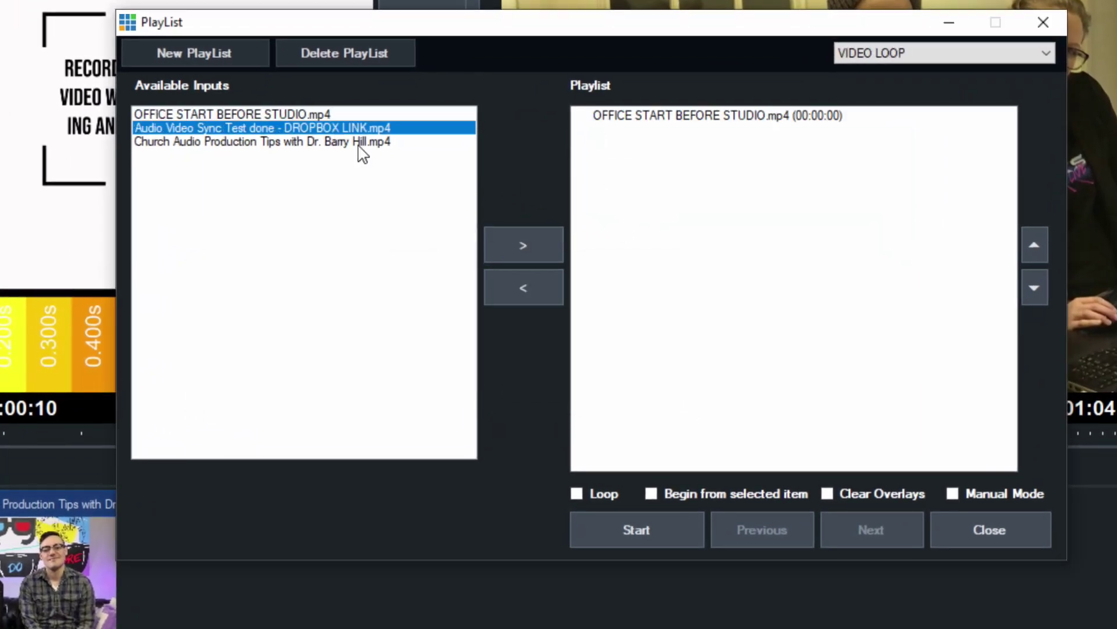
left_click(518, 246)
left_click(375, 142)
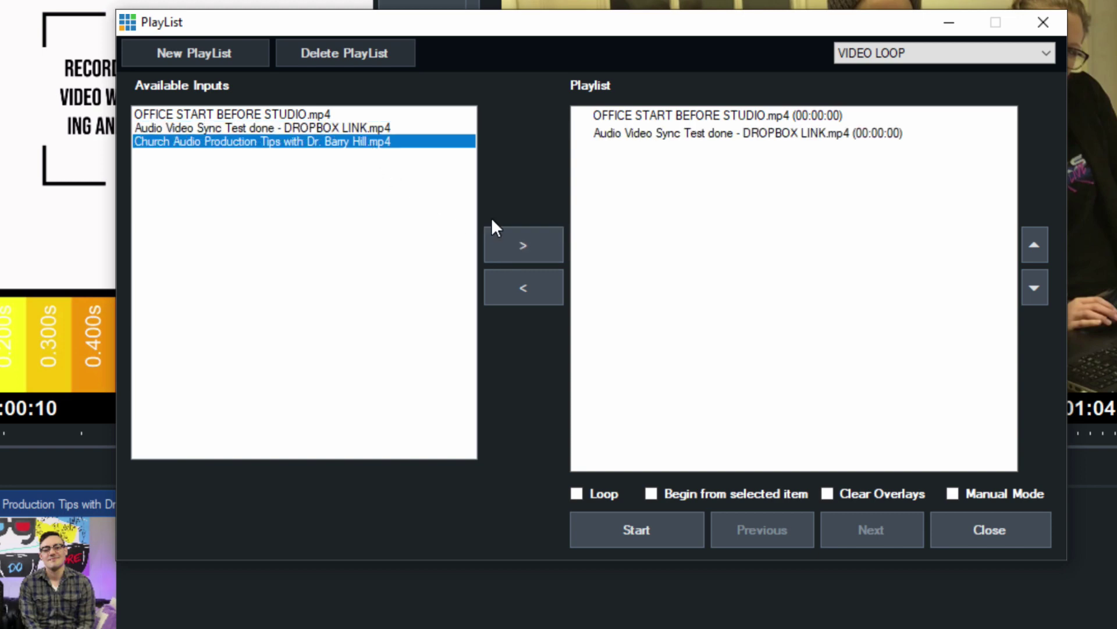
left_click(519, 242)
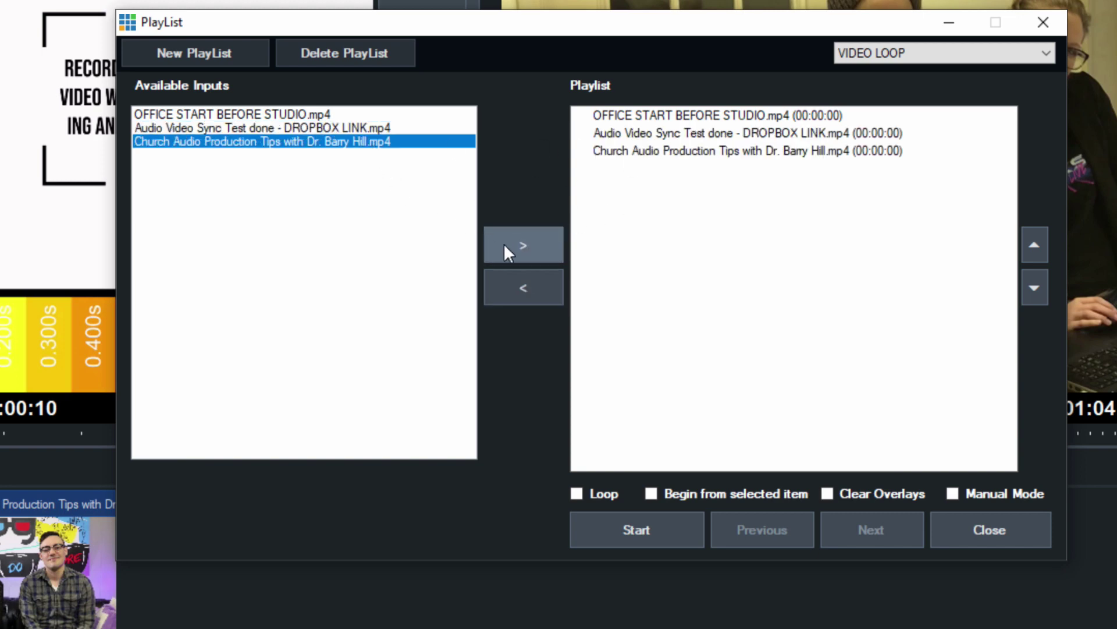
Remove and re-add the Church video, then select the Audio Video Sync Test and Church entries.
left_click(650, 152)
left_click(540, 288)
left_click(500, 243)
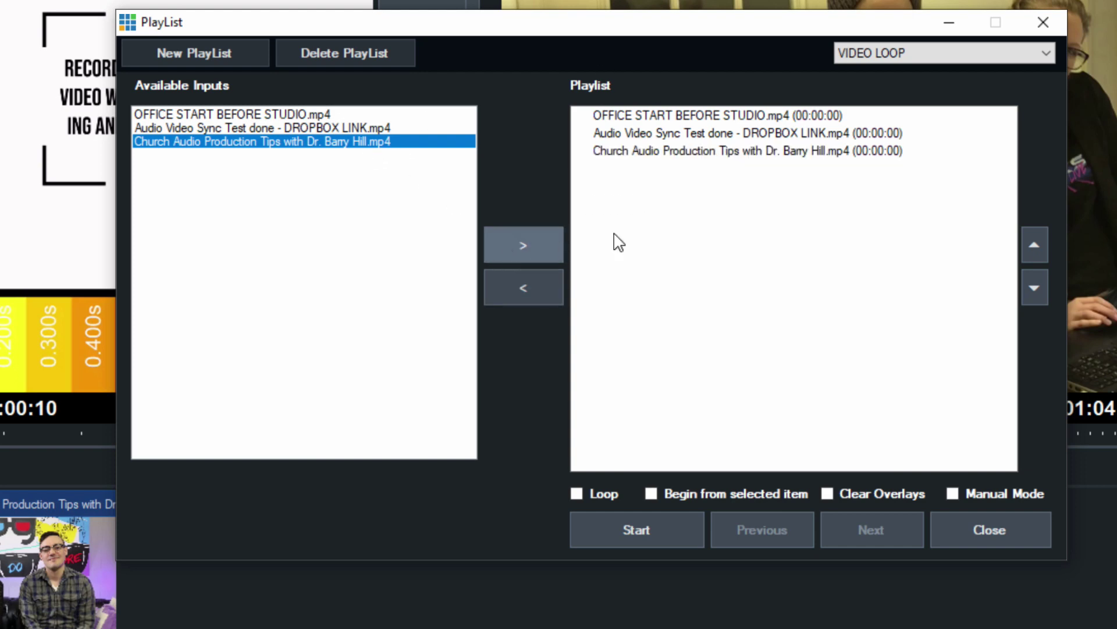
left_click(721, 135)
left_click(693, 151)
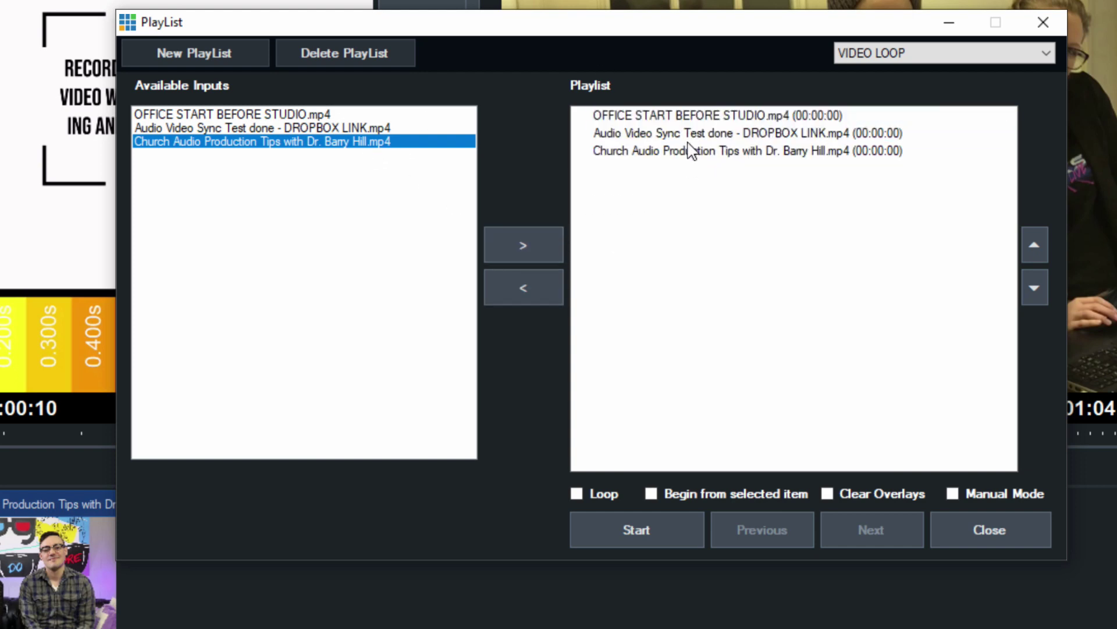
Give the OFFICE START BEFORE STUDIO.mp4 entry a 00:00:10 duration and a Fade transition.
left_click(676, 115)
double_click(677, 114)
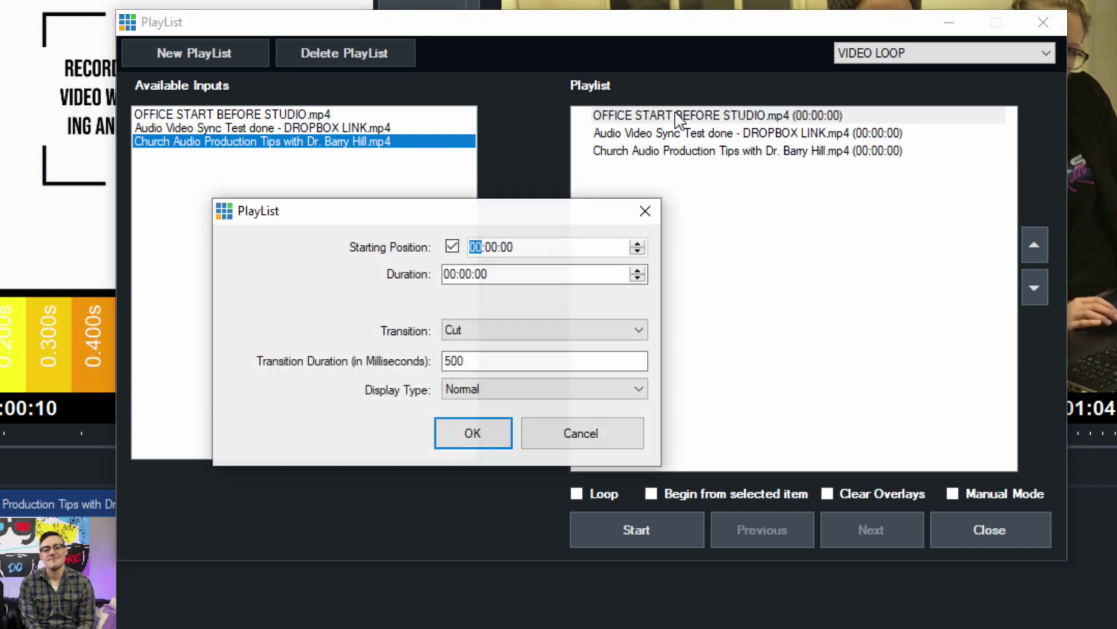
left_click_drag(437, 216, 561, 198)
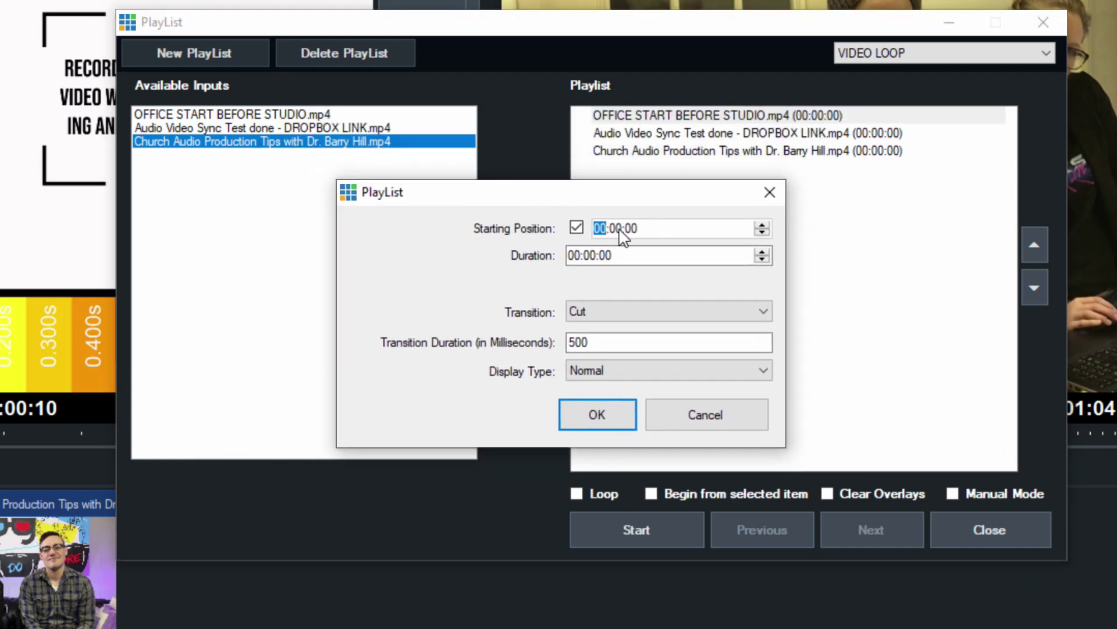
left_click(590, 255)
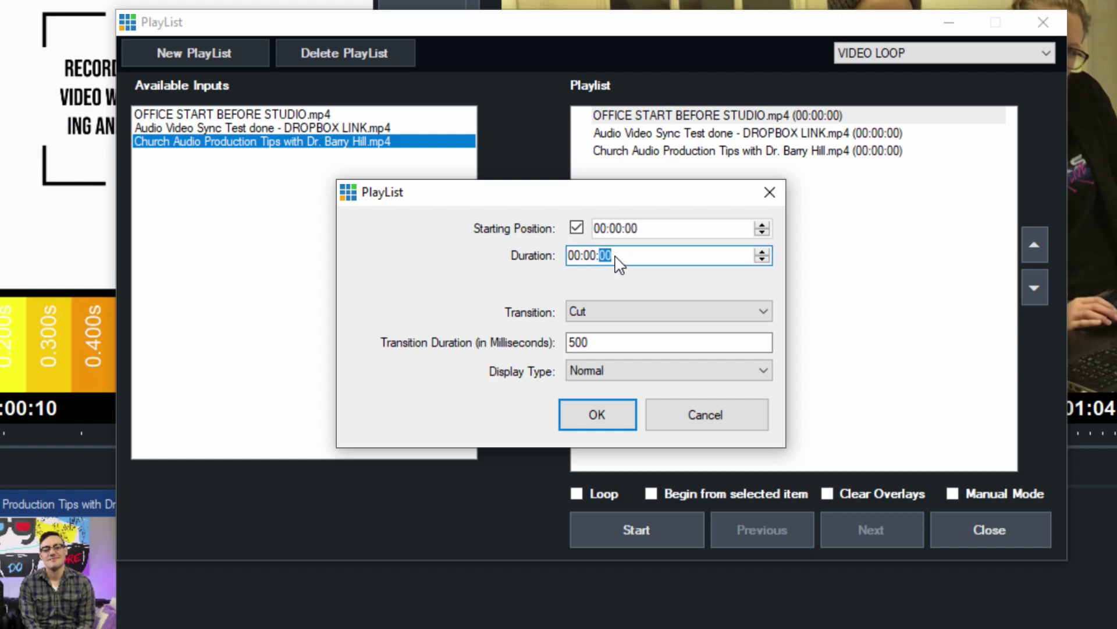
left_click(629, 311)
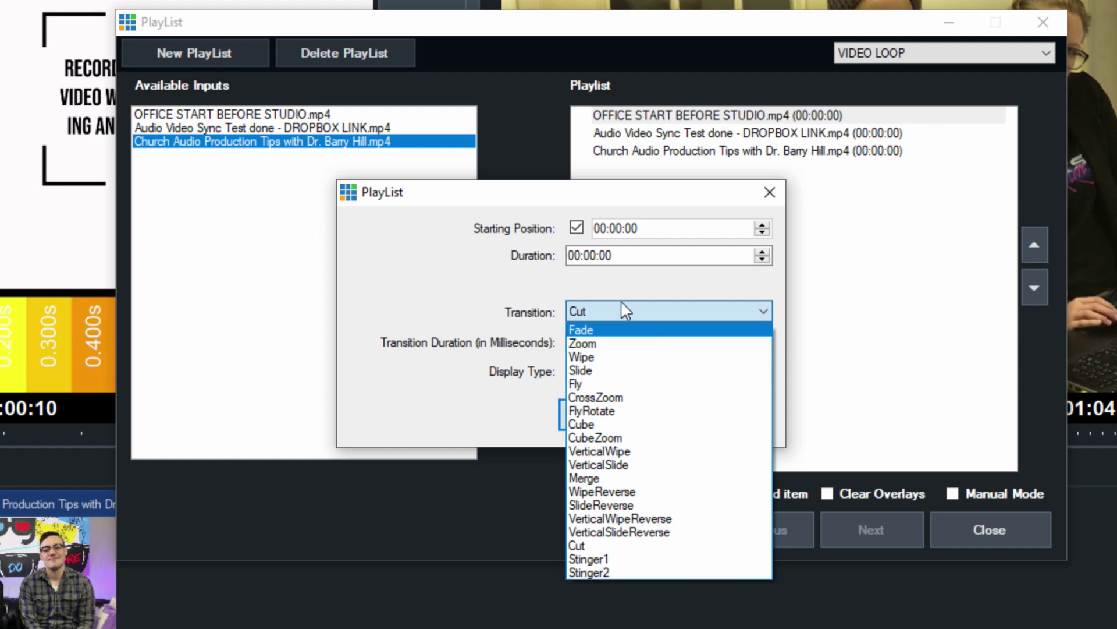
left_click(625, 309)
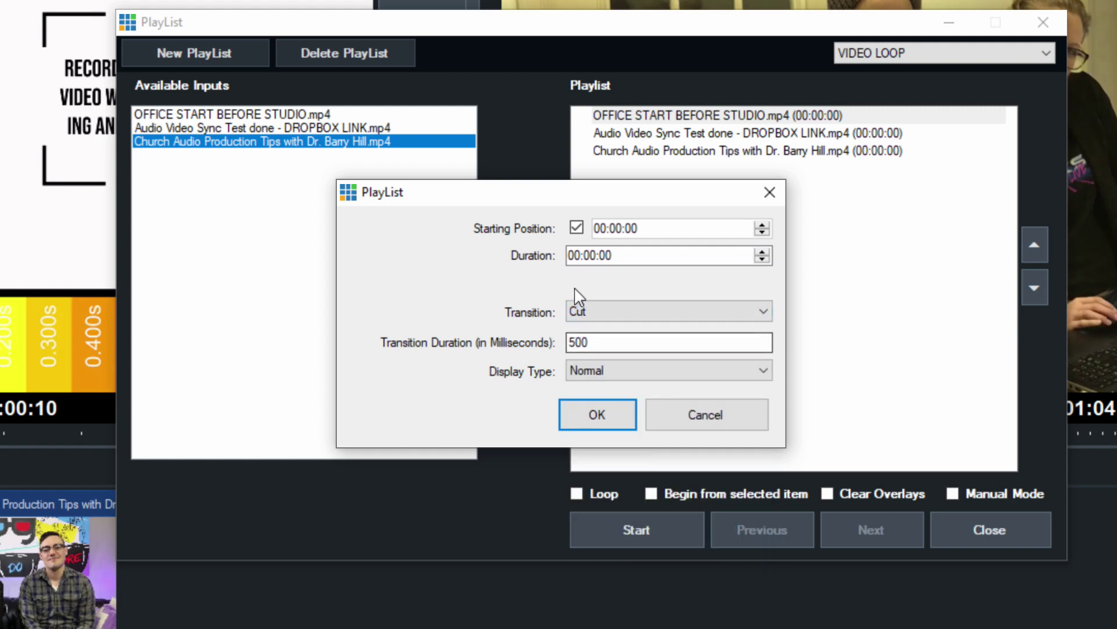
left_click(595, 251)
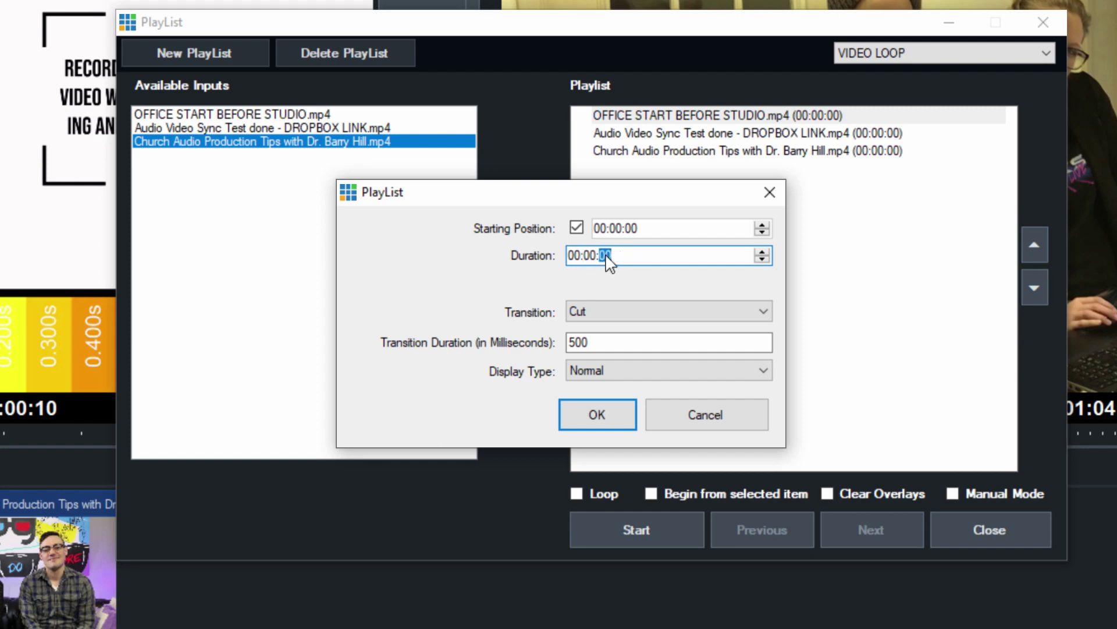
left_click(605, 303)
left_click(615, 329)
left_click(611, 408)
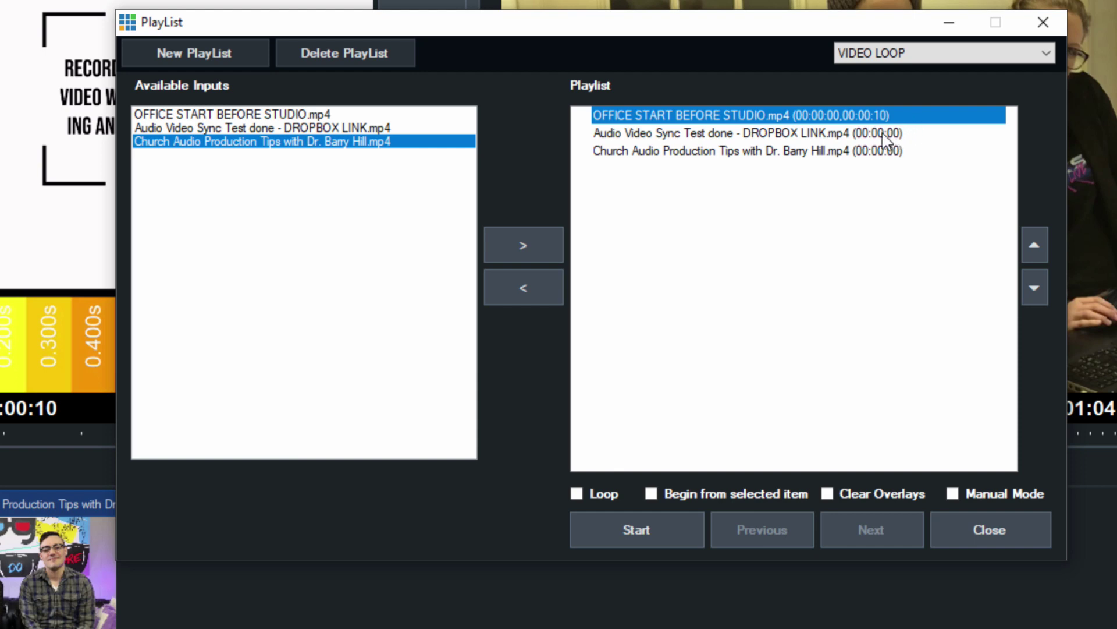
Set the Audio Video Sync Test entry to a 00:00:10 duration with a Fade transition.
double_click(877, 133)
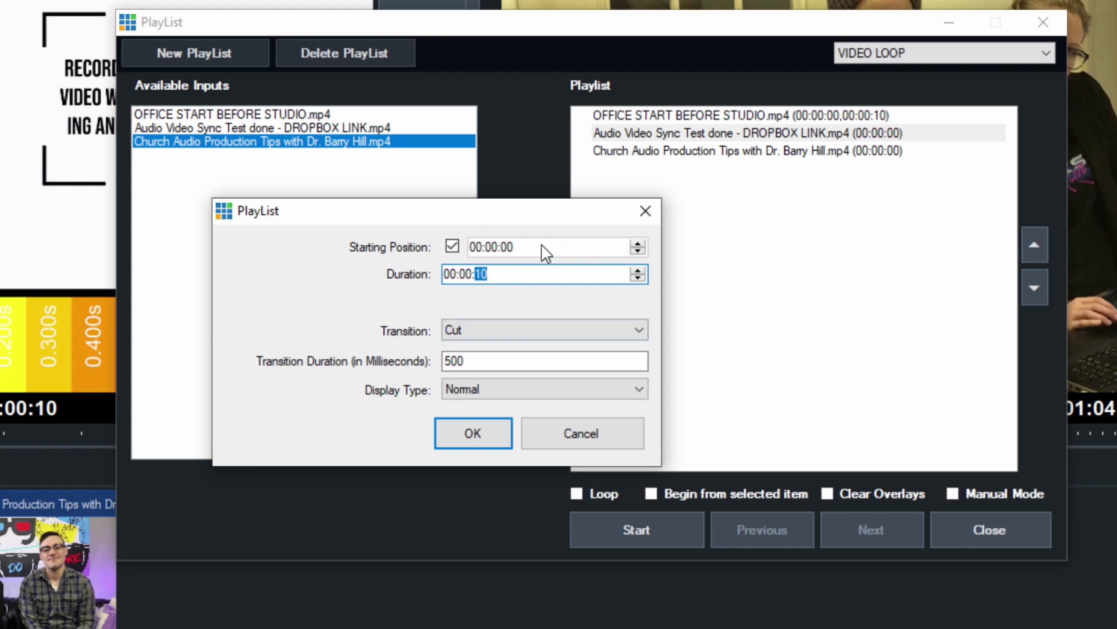
left_click(493, 331)
left_click(472, 347)
left_click(472, 432)
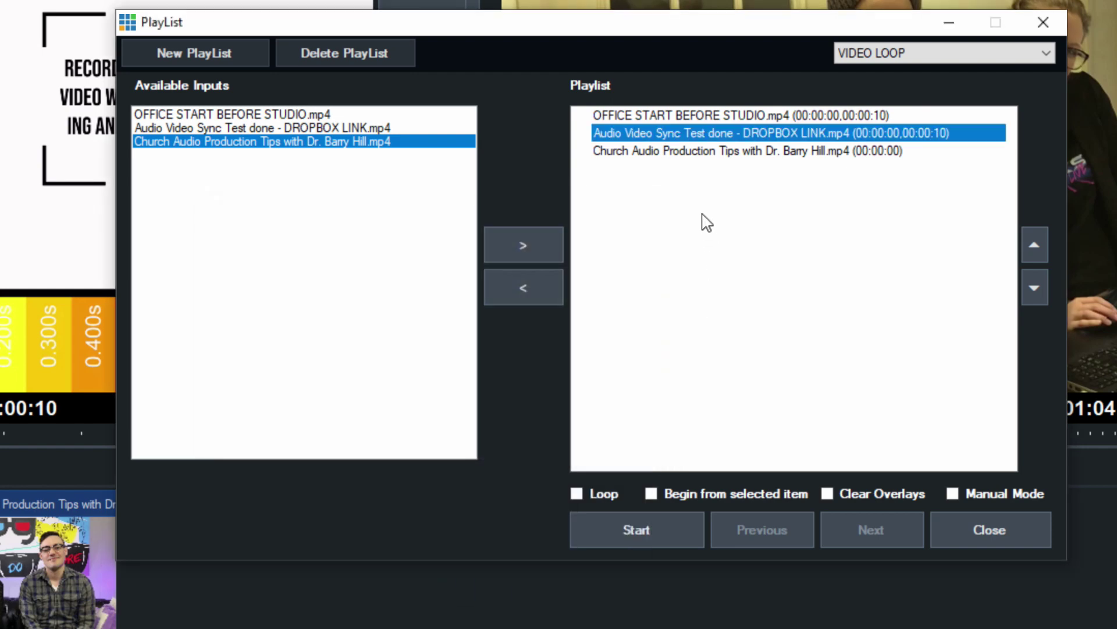
Give the Church Audio Production Tips entry a Fade transition and 00:00:10 duration.
left_click(744, 151)
double_click(743, 150)
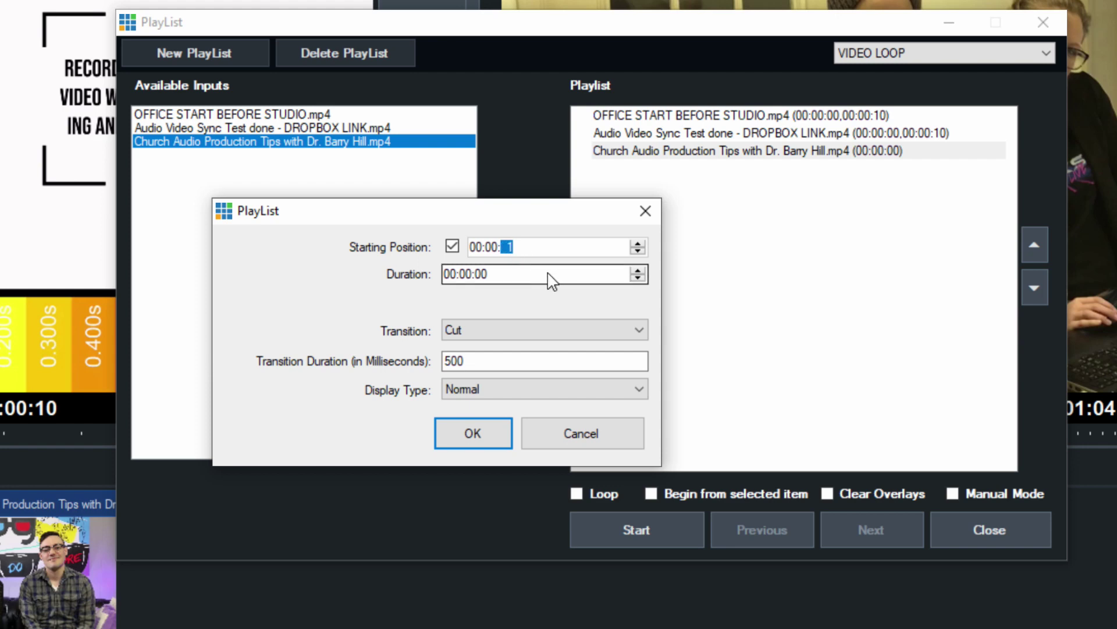
left_click(472, 330)
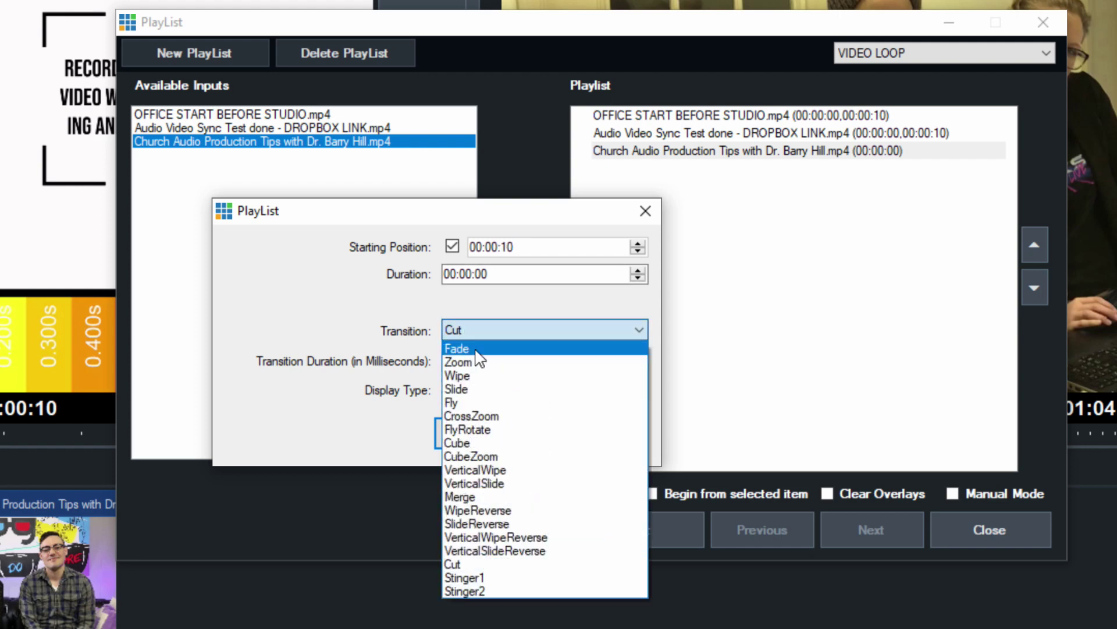
left_click(460, 348)
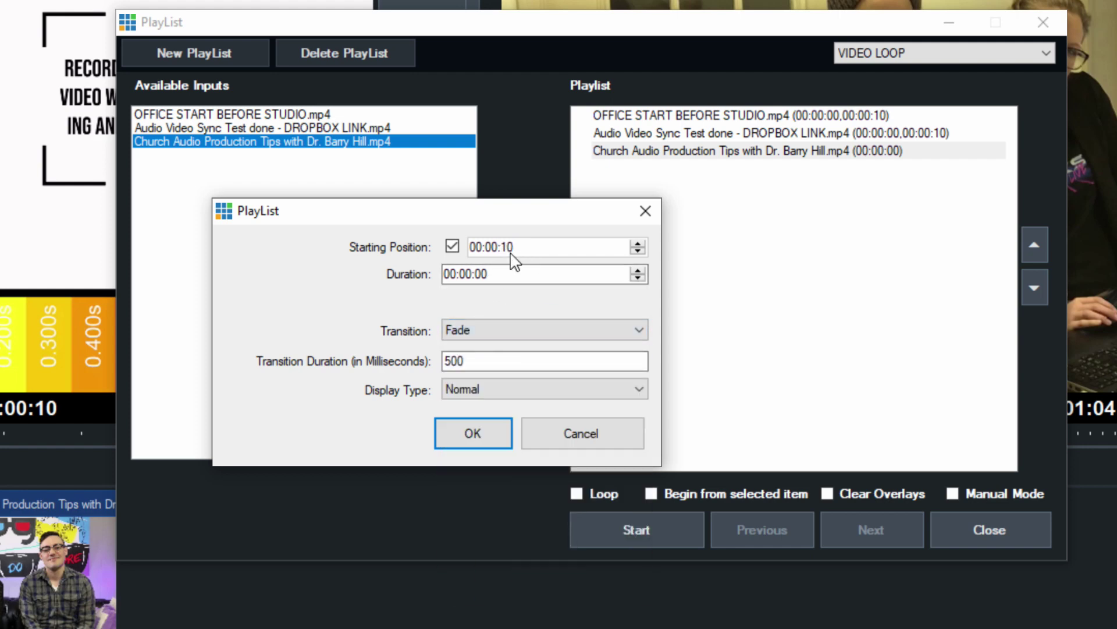
type("0")
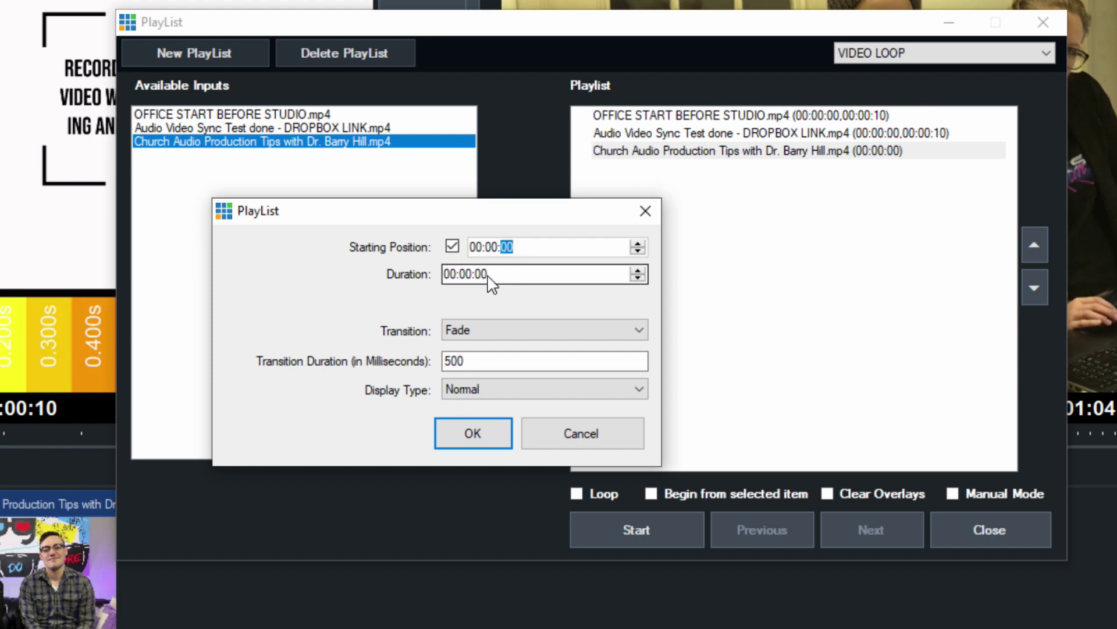
left_click(489, 276)
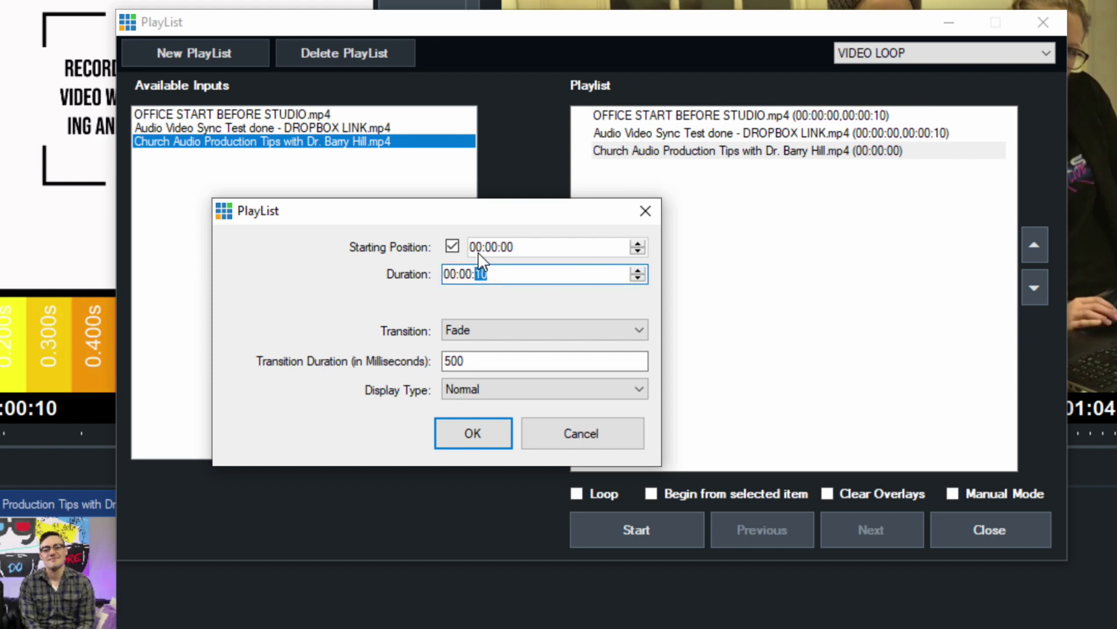
Confirm the Church entry, turn on Loop, and start the VIDEO LOOP playlist.
left_click(474, 438)
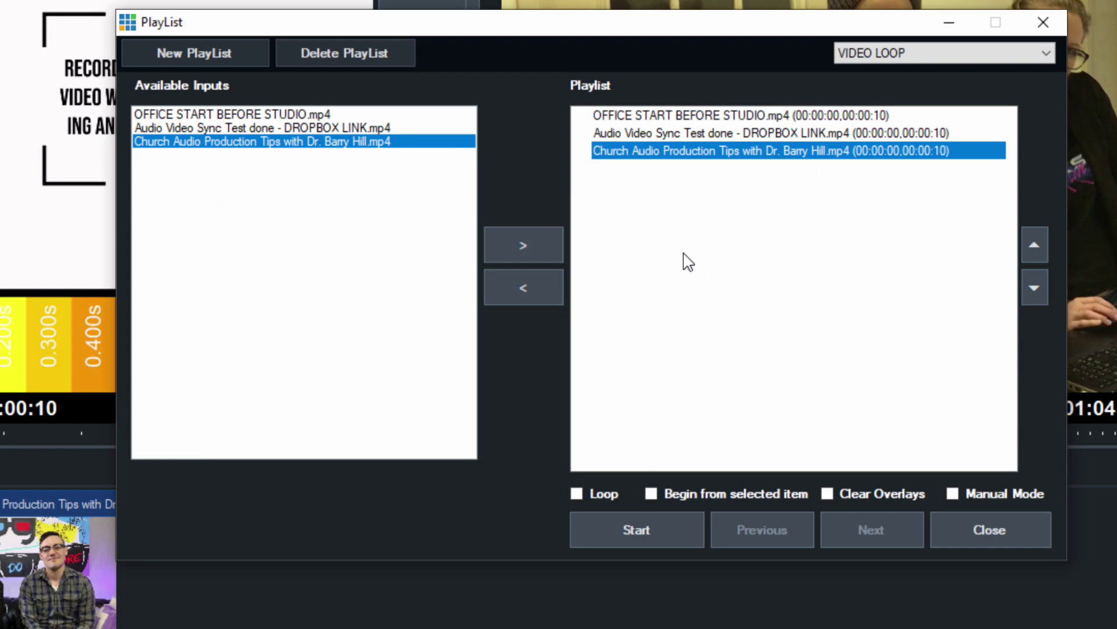
left_click(596, 492)
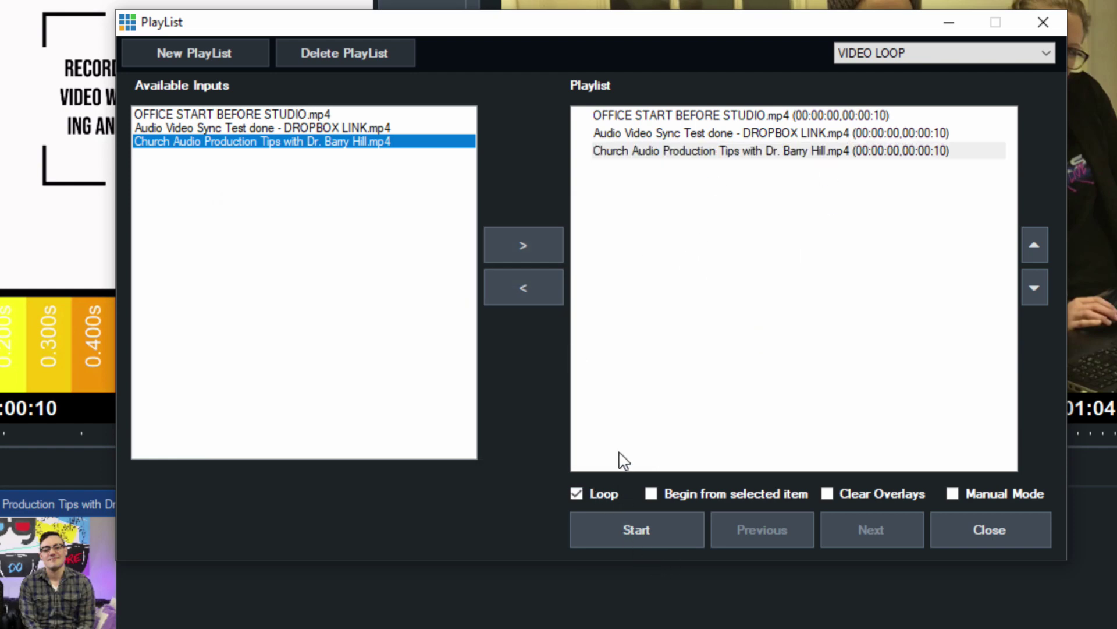
left_click(620, 531)
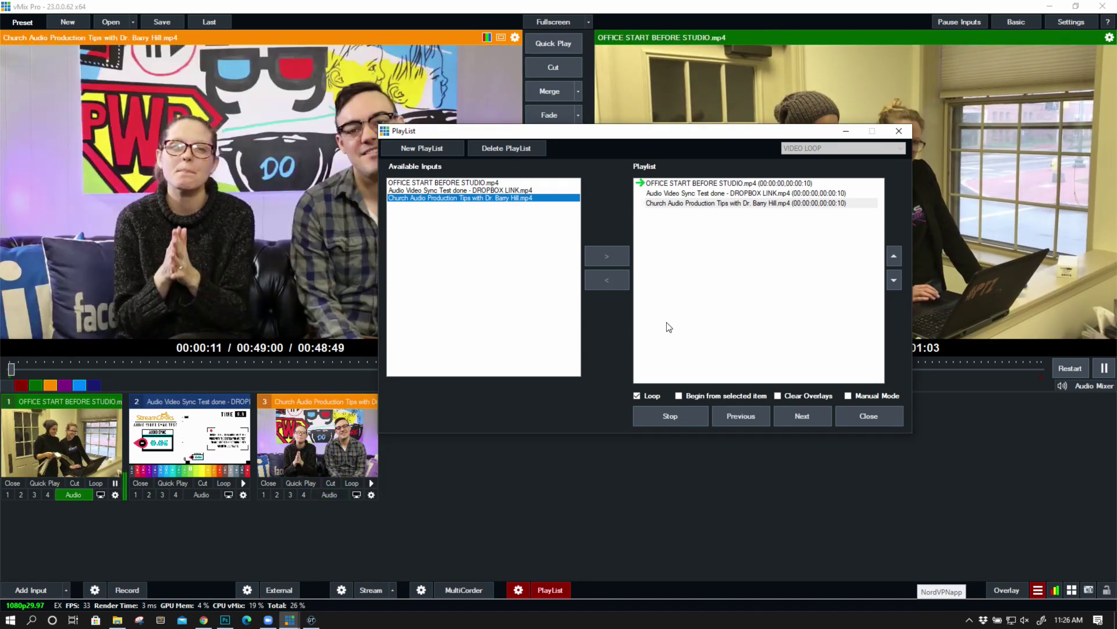
Stop the running VIDEO LOOP playlist and close the playlist window.
mouse_move(793, 137)
left_mouse_down()
mouse_move(418, 142)
mouse_move(798, 126)
left_mouse_up()
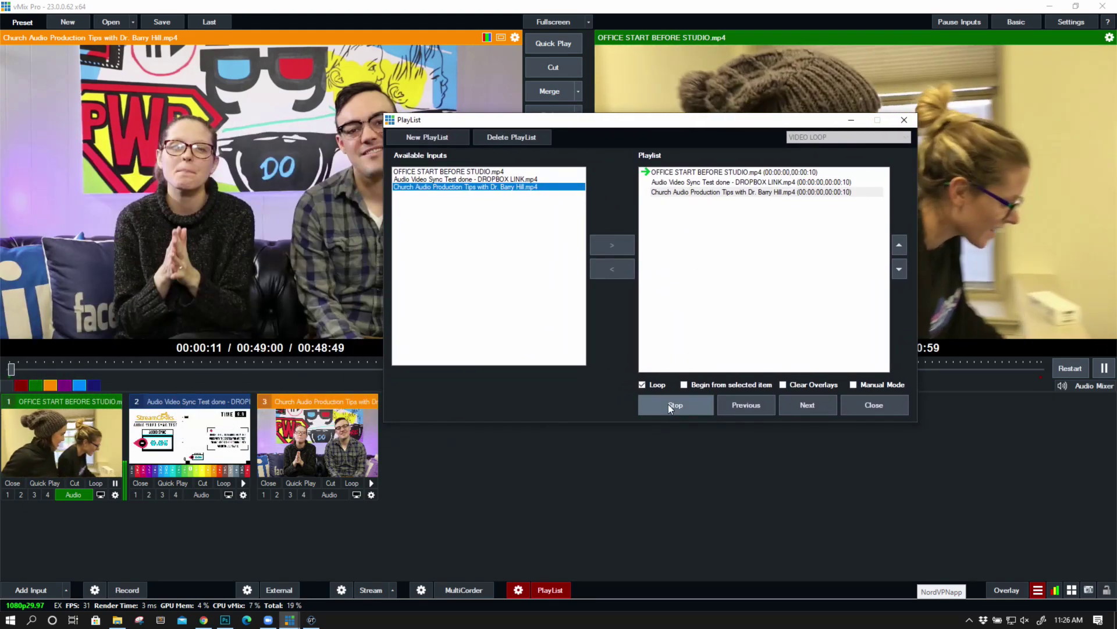
left_click(668, 404)
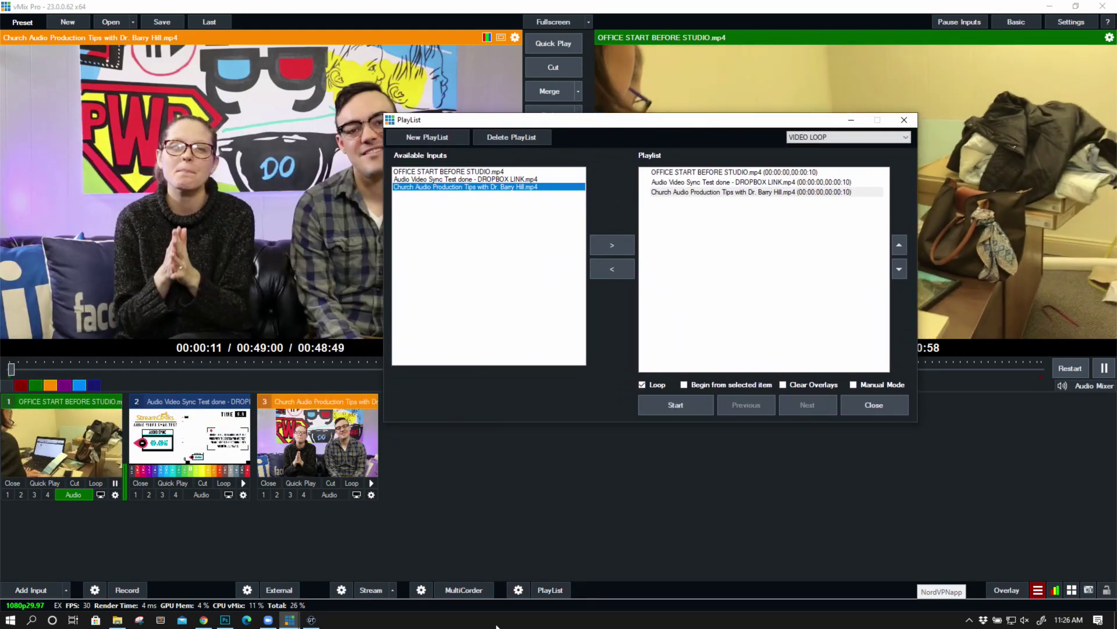
left_click(863, 403)
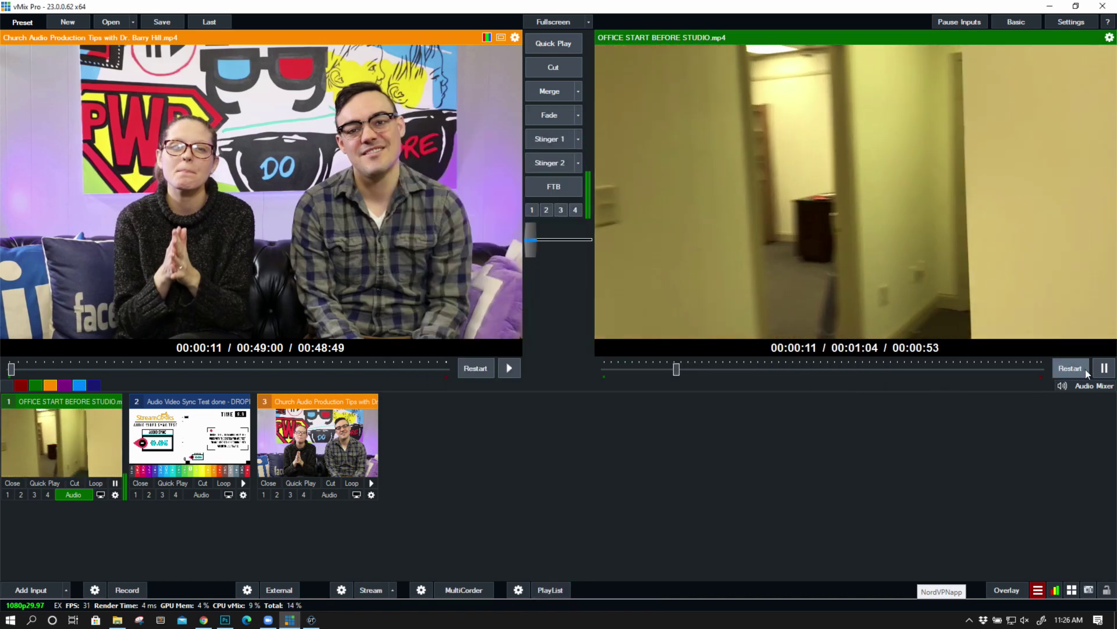
Pause the output clip, restart the playlist, and list the NDI sources from STUDIO-CPU.
left_click(1103, 368)
left_click(534, 589)
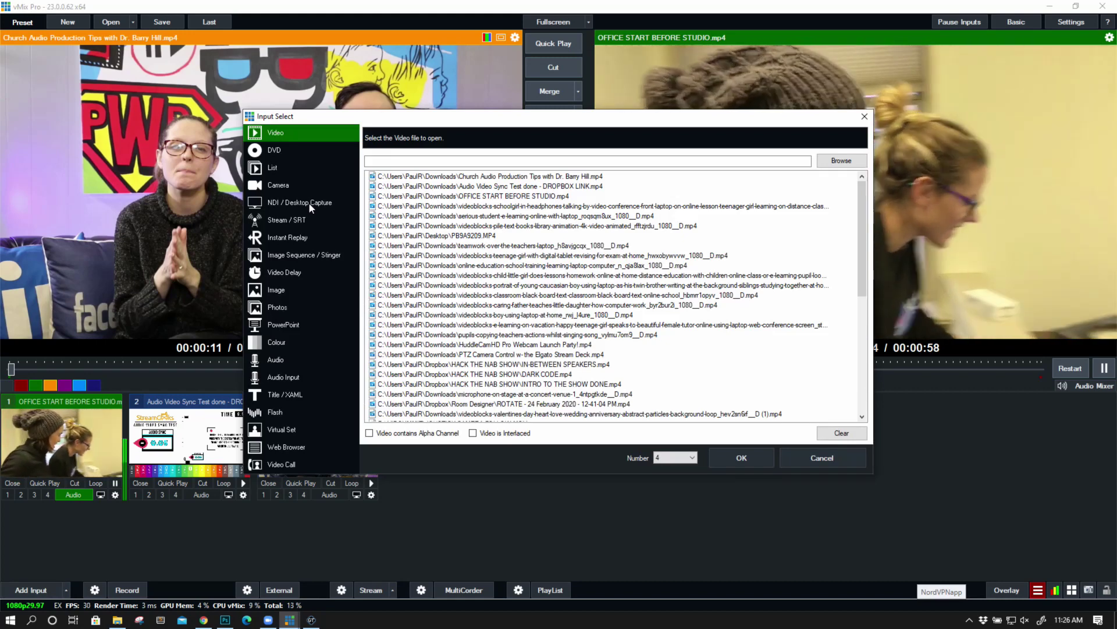
left_click(309, 202)
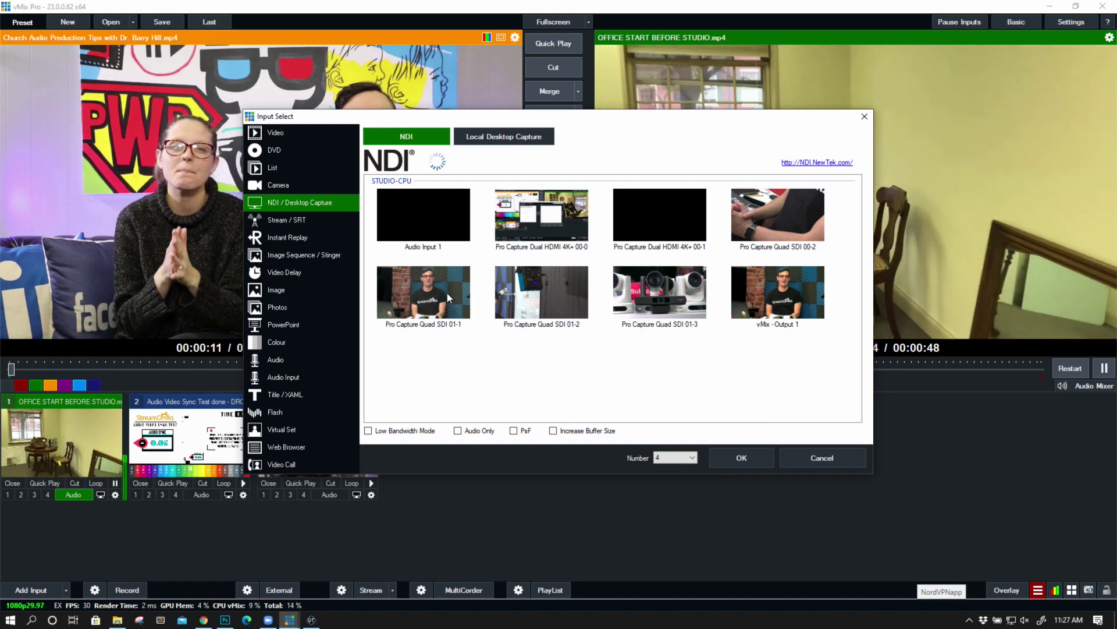
Add the NDI STUDIO-CPU Pro Capture Quad SDI 01-1 camera as input 4.
left_click(447, 295)
double_click(447, 292)
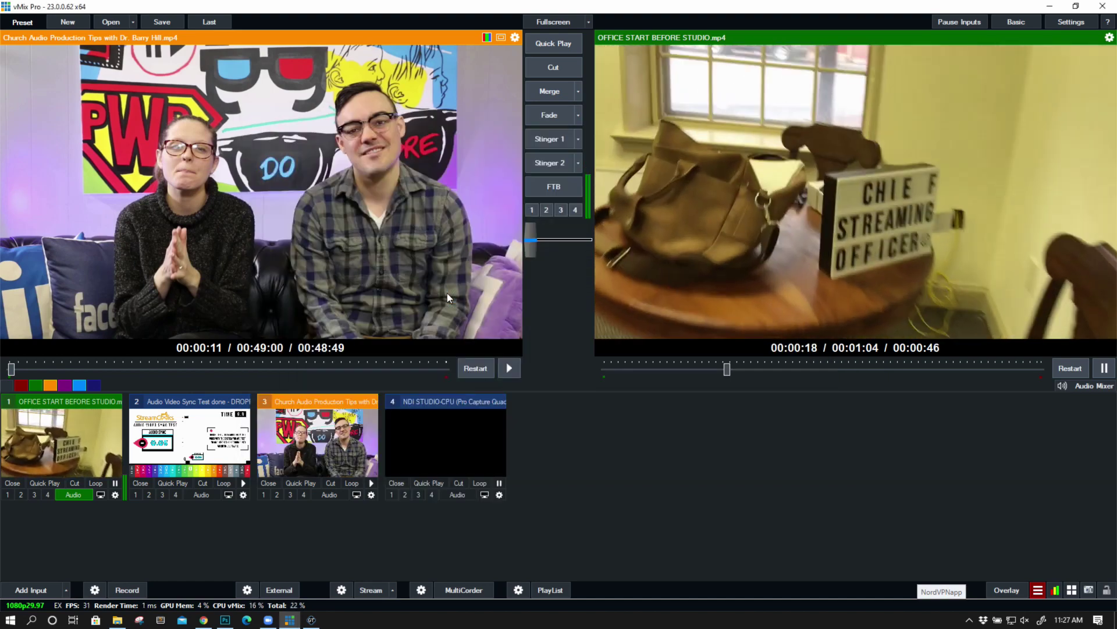
right_click(465, 438)
left_click(473, 430)
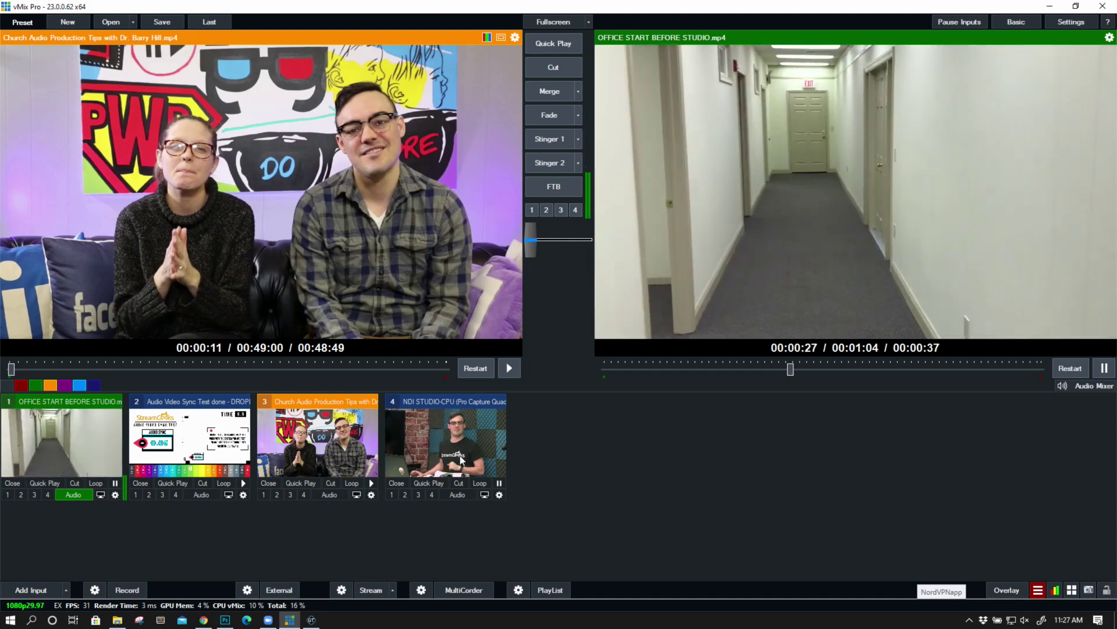
Set input 4's PTZ device to PTZ Optics VISCA UDP at 192.168.1.60 and connect.
left_click(500, 495)
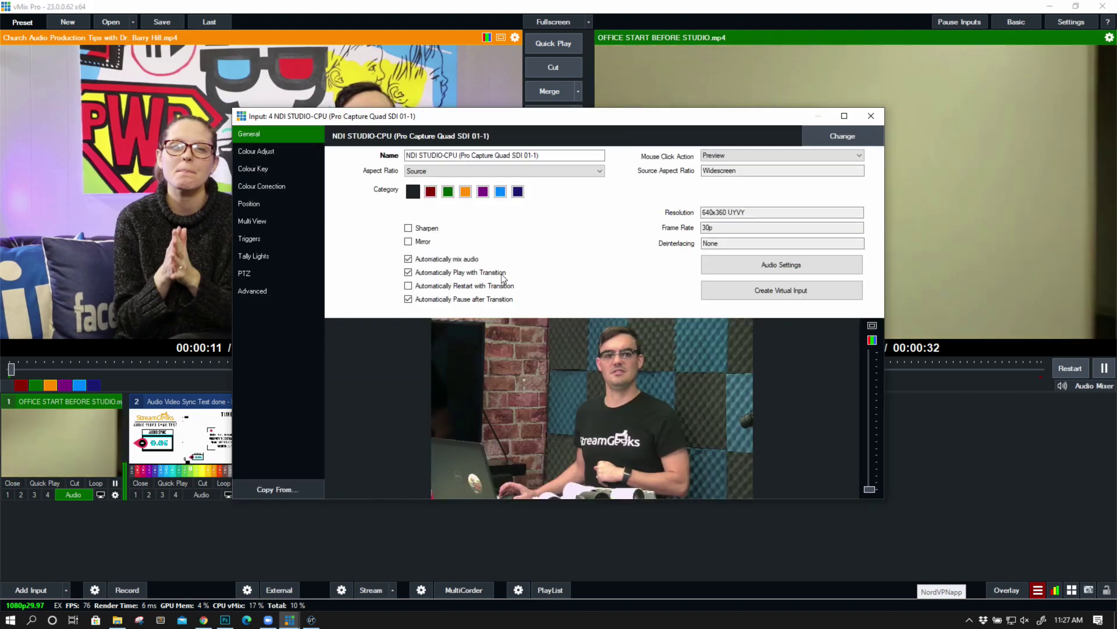
left_click(244, 273)
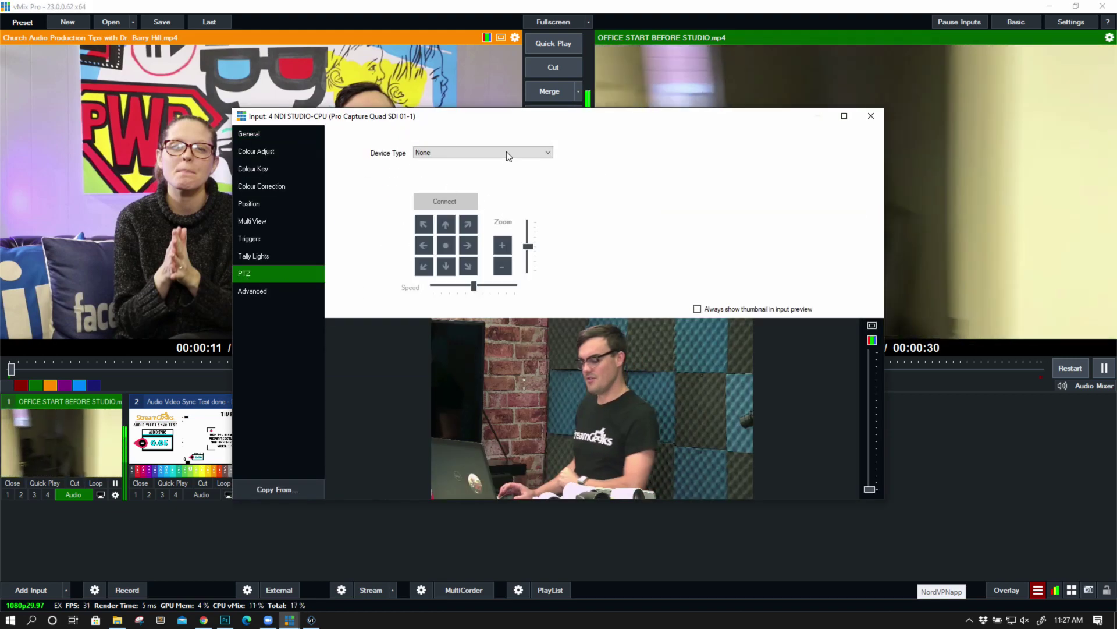
left_click(506, 151)
left_click(453, 181)
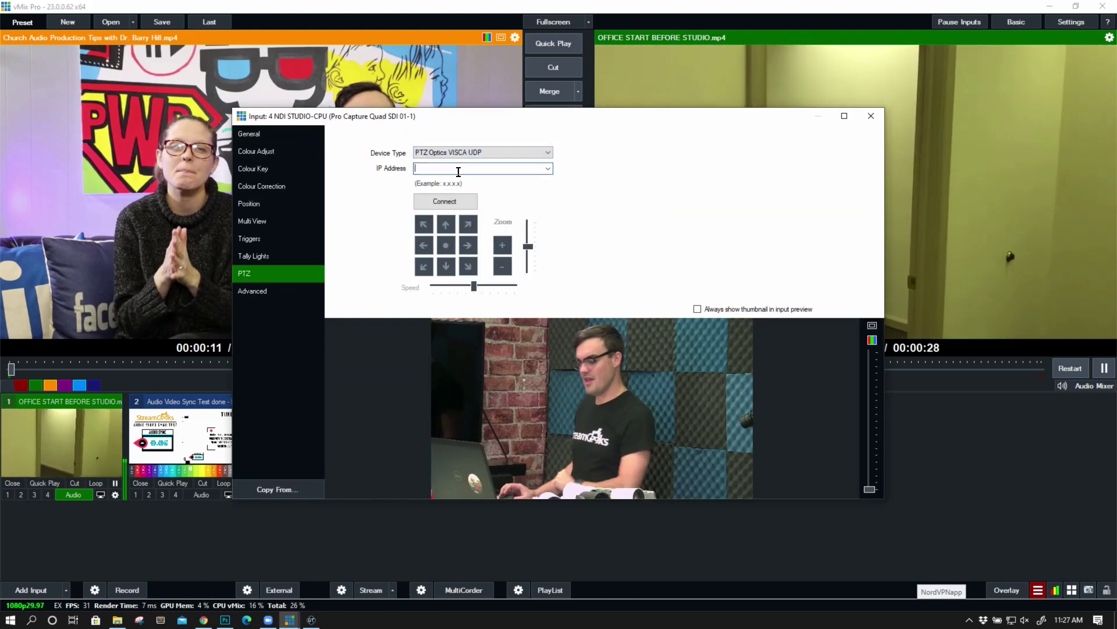
type("1")
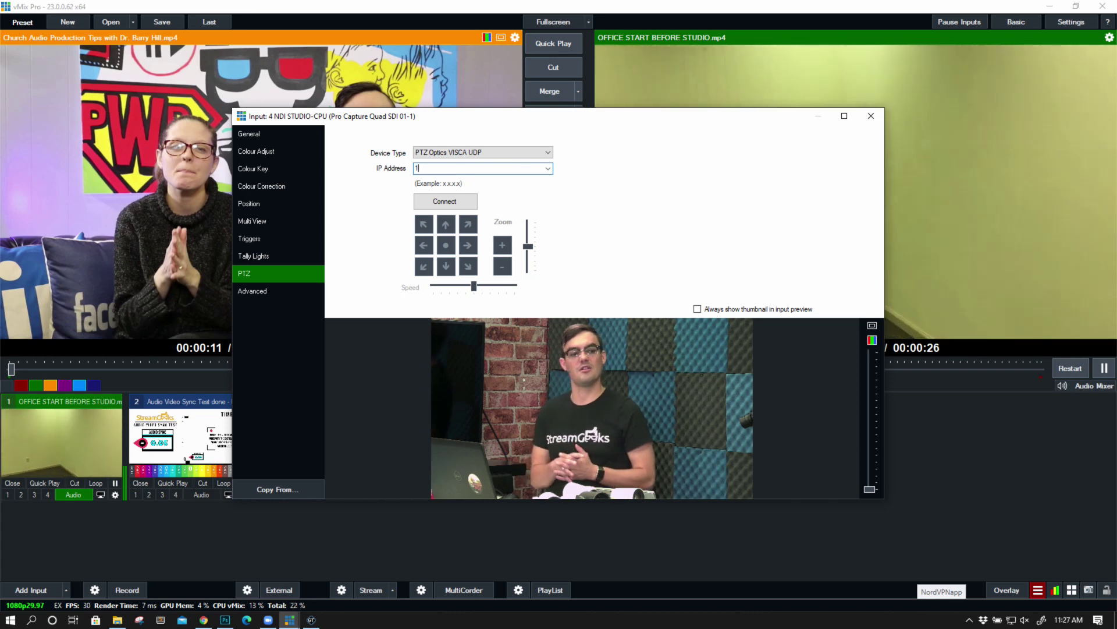
type("92.168.1.60")
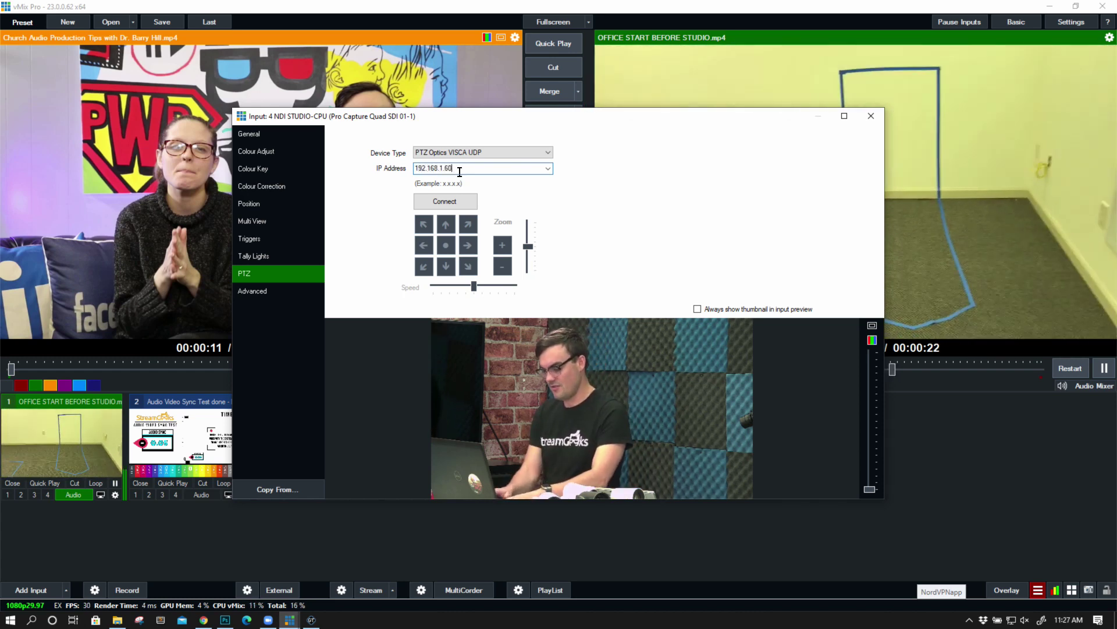
left_click(435, 202)
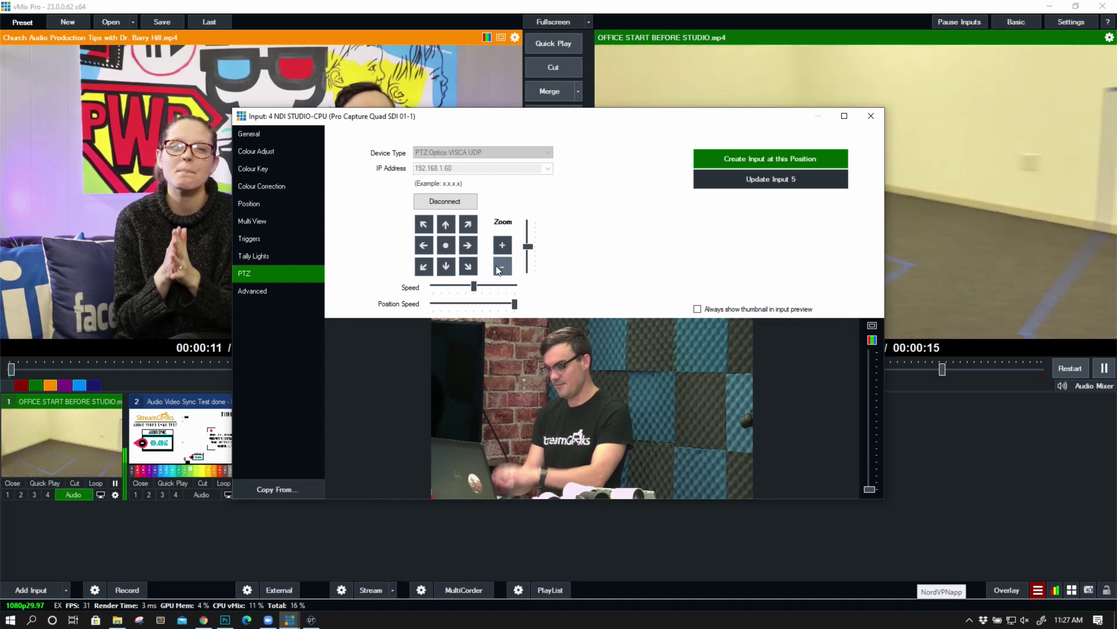
Pan the camera left and right, saving each view as a PTZ preset input.
left_click(424, 245)
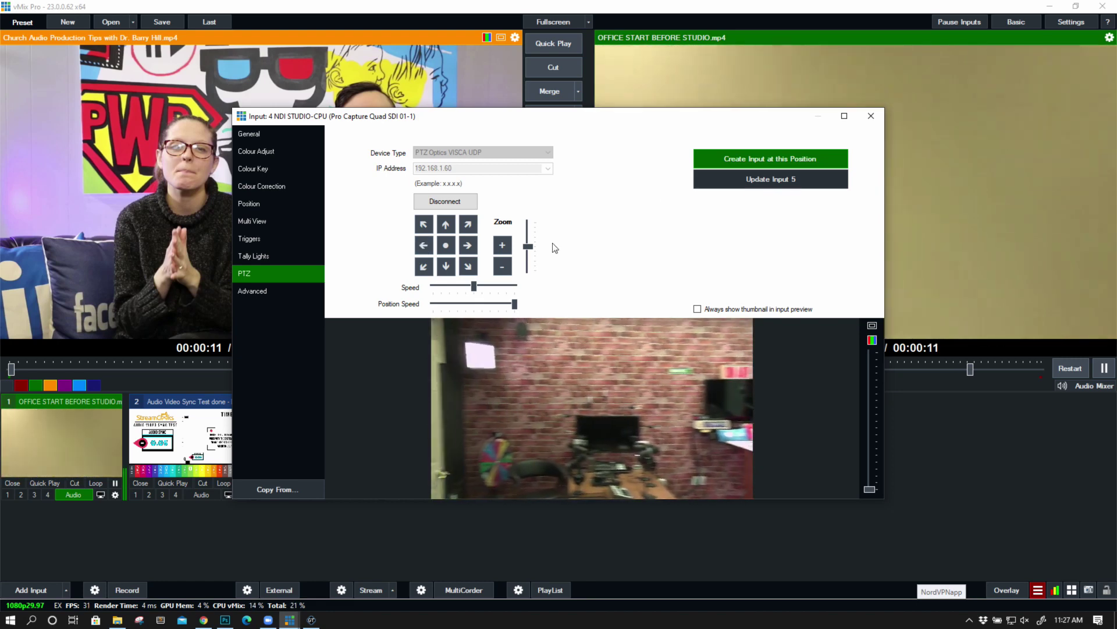
left_click(749, 163)
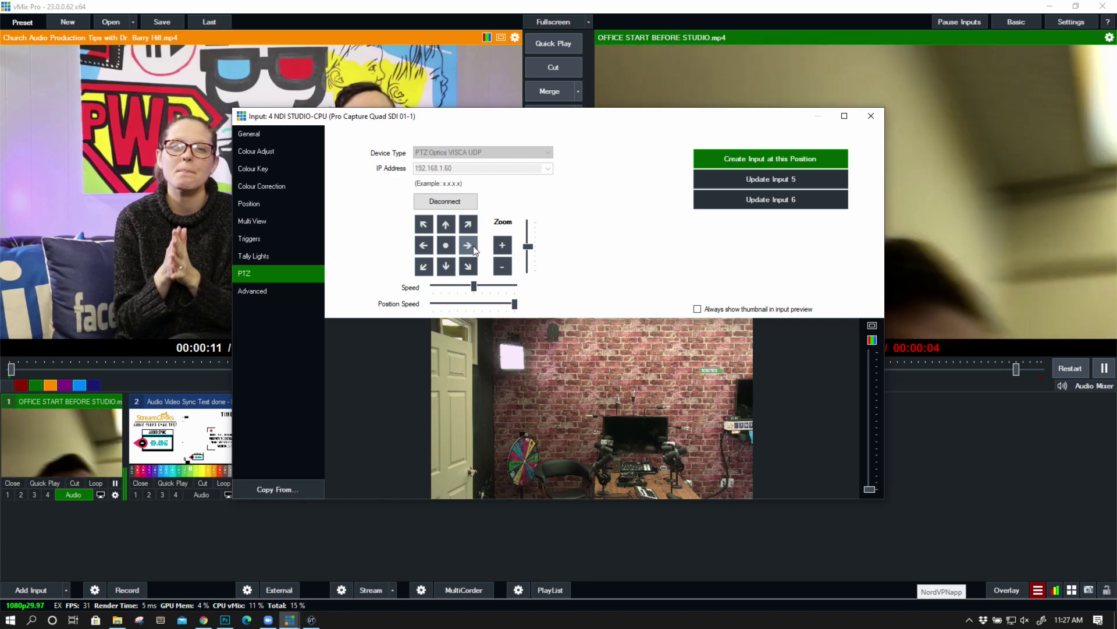
left_click(473, 246)
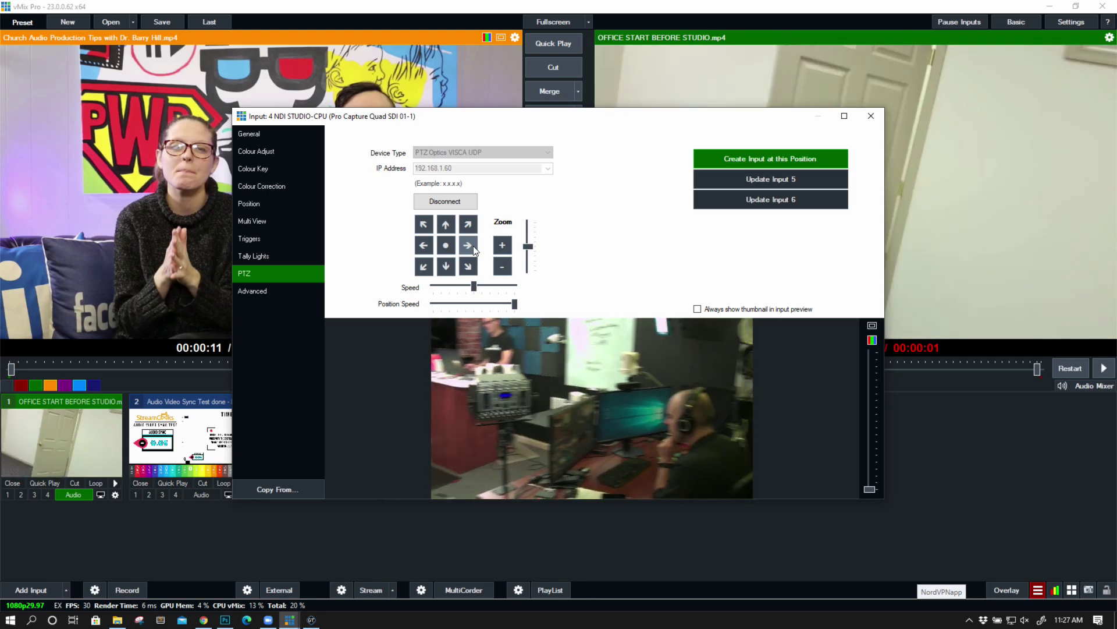
left_click(780, 162)
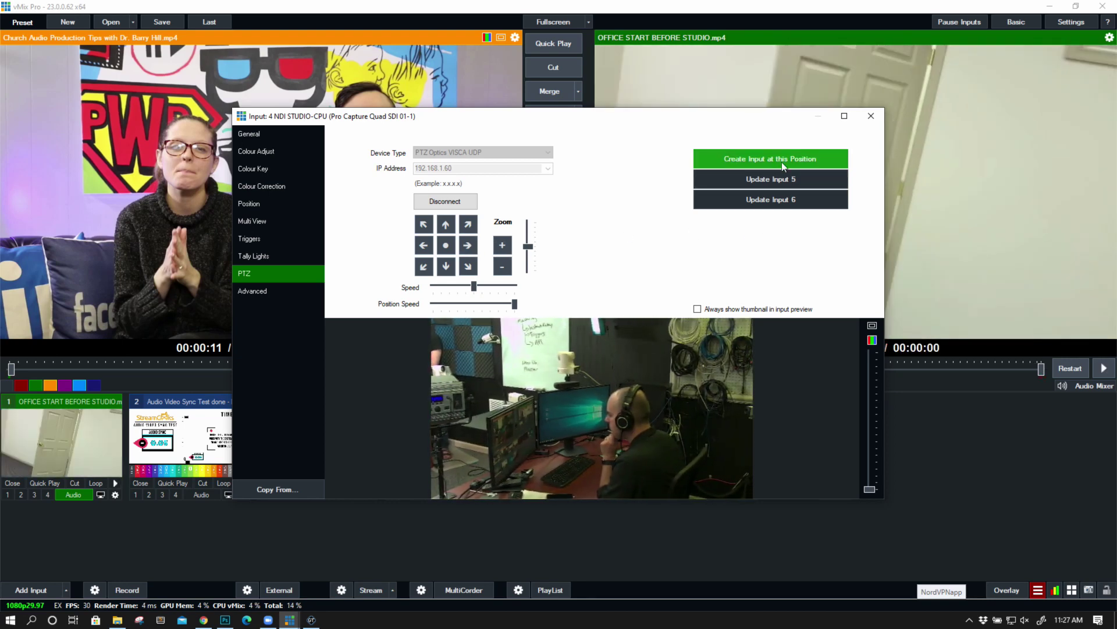
Create a 'PTZ CAM' playlist holding the PTZ preset inputs, with Loop turned on.
left_click(871, 117)
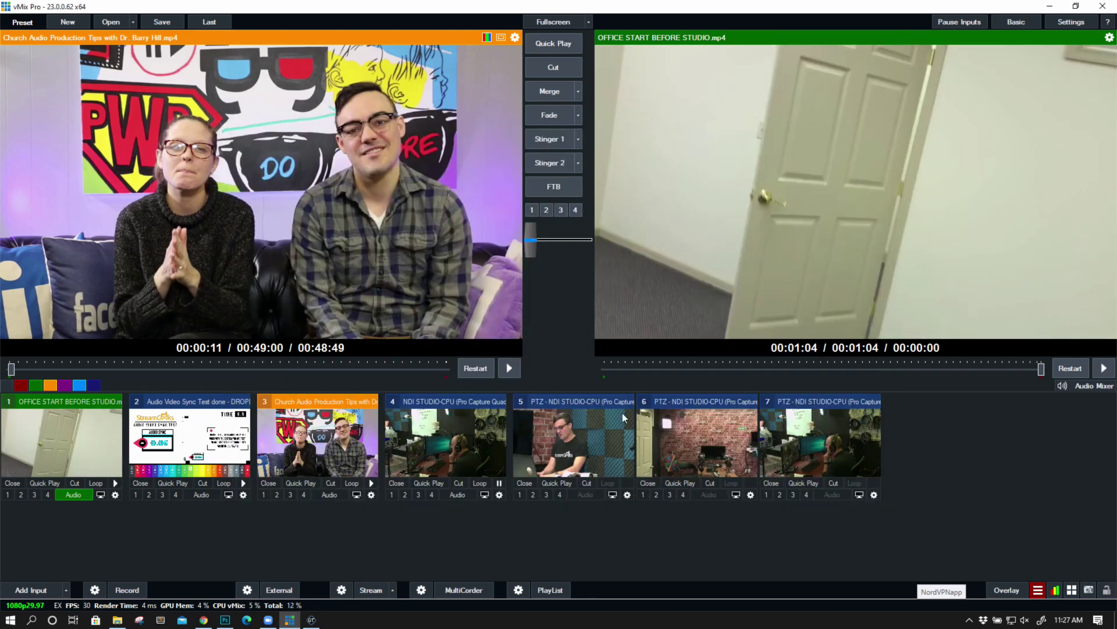
left_click(511, 588)
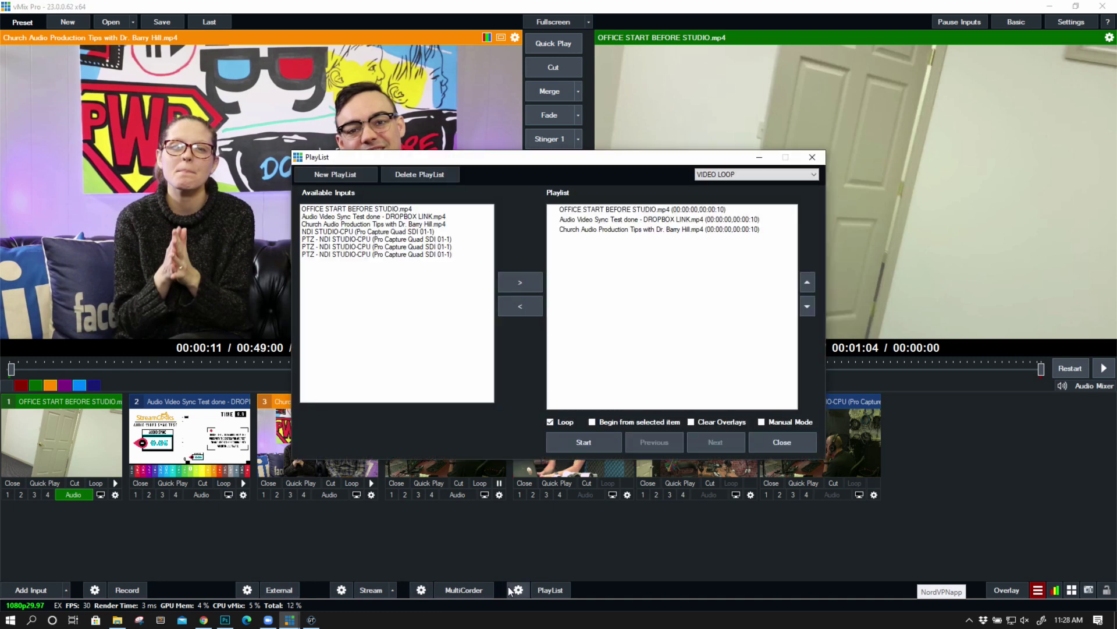
left_click(362, 173)
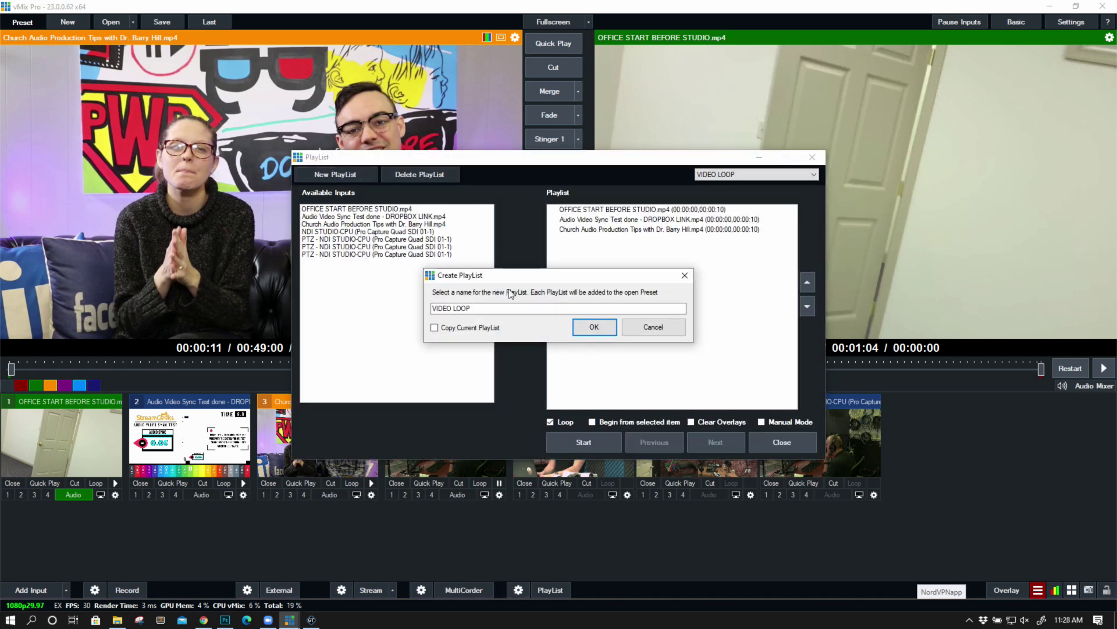
type("PTZ CAM")
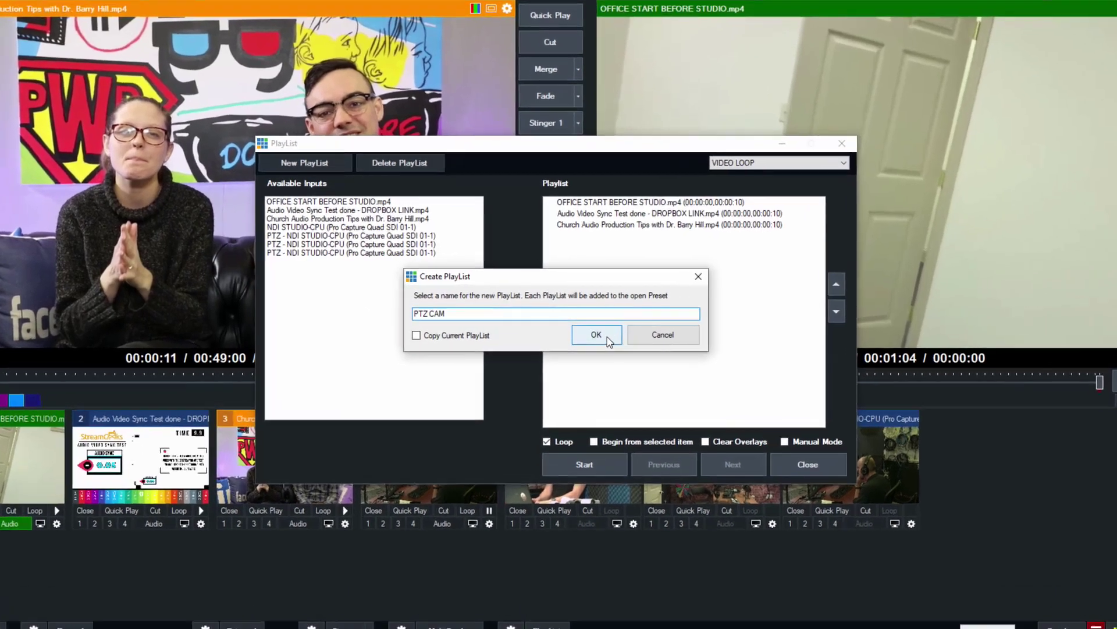
left_click(594, 327)
left_click(442, 238)
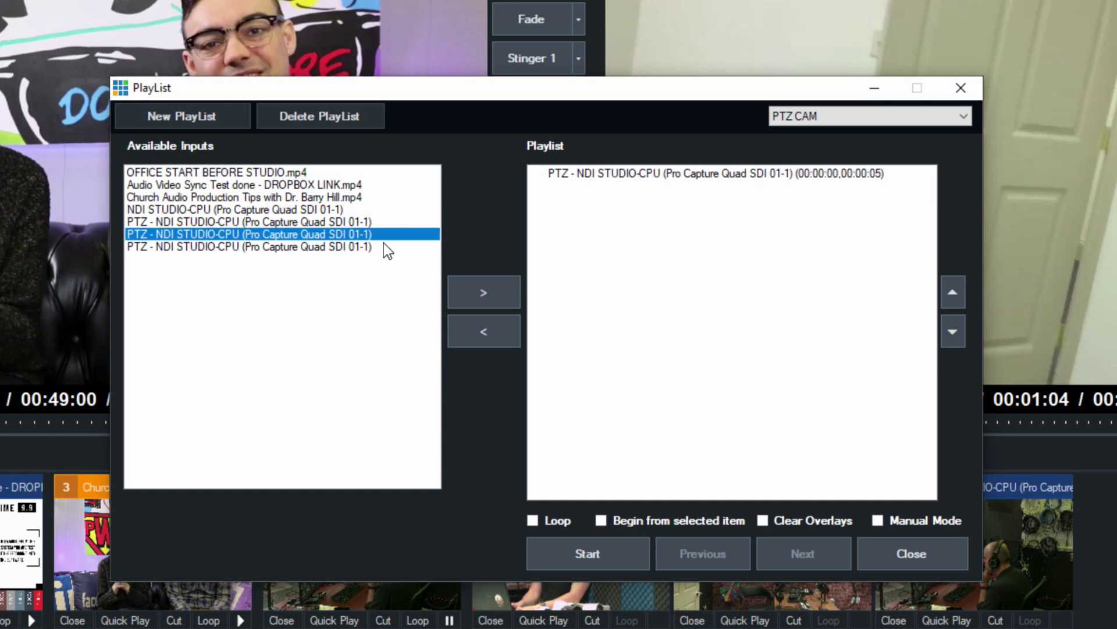
left_click(557, 519)
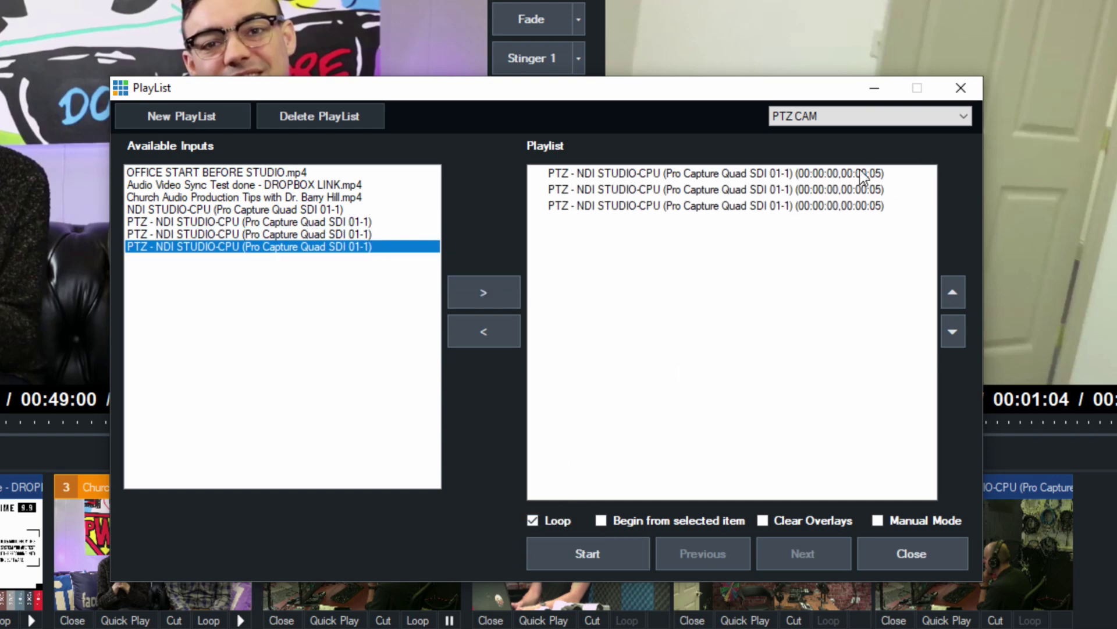
Run PTZ CAM briefly, then start VIDEO LOOP instead and close the playlist window.
left_click(581, 550)
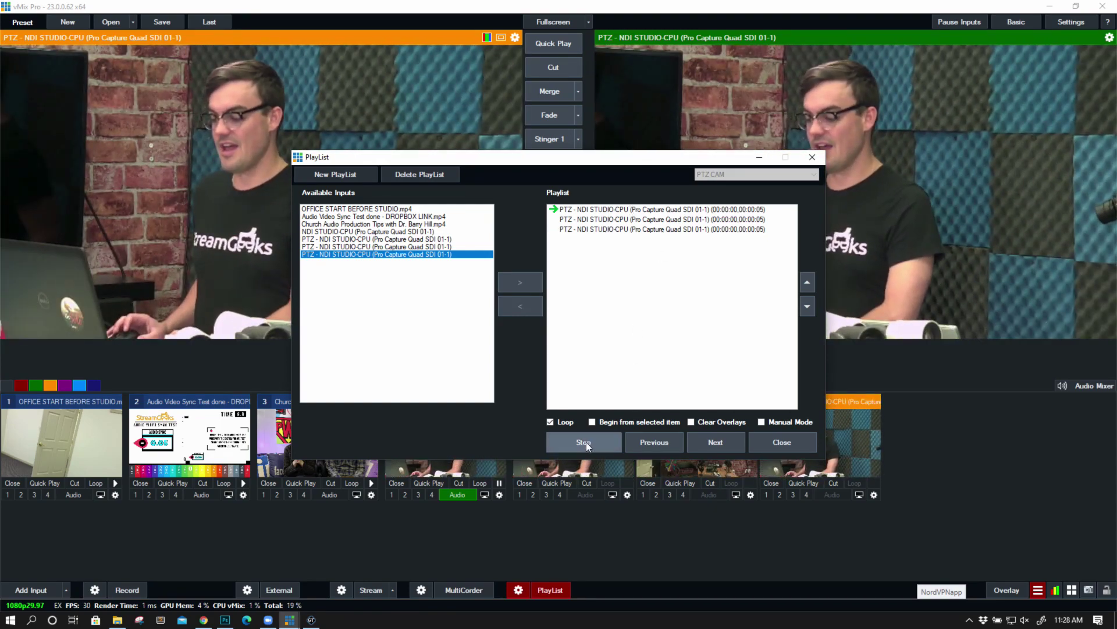
left_click(584, 441)
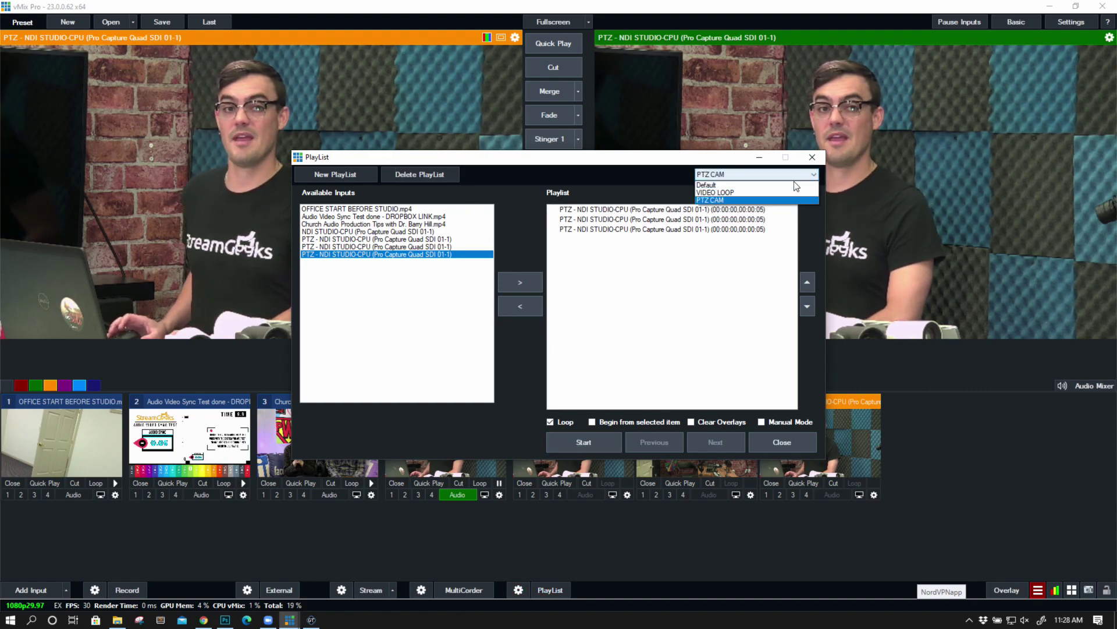
left_click(583, 443)
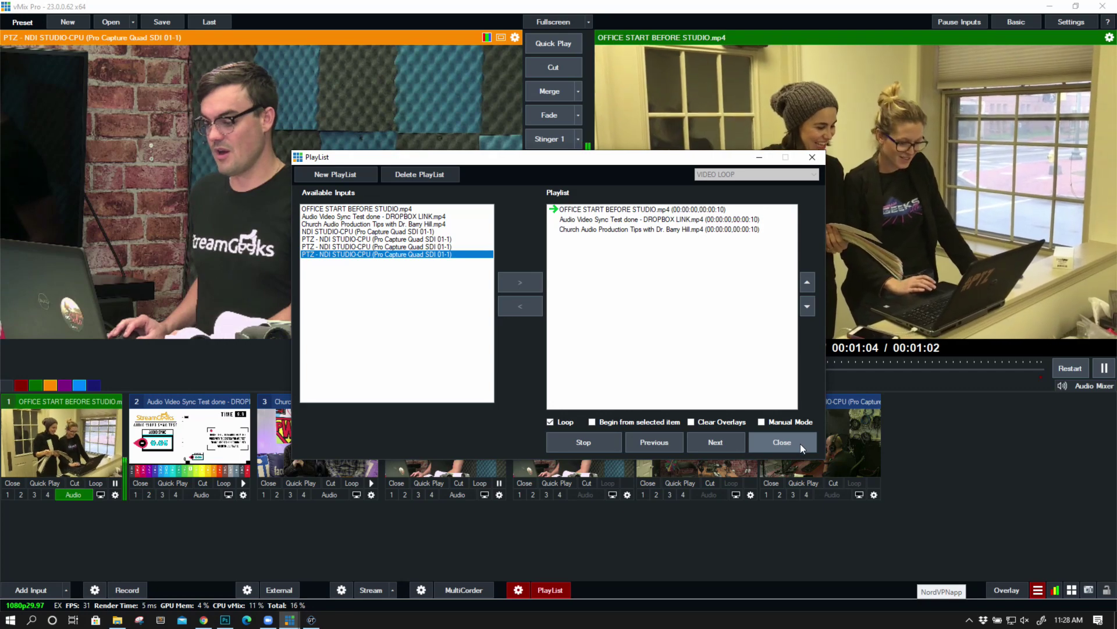
left_click(800, 444)
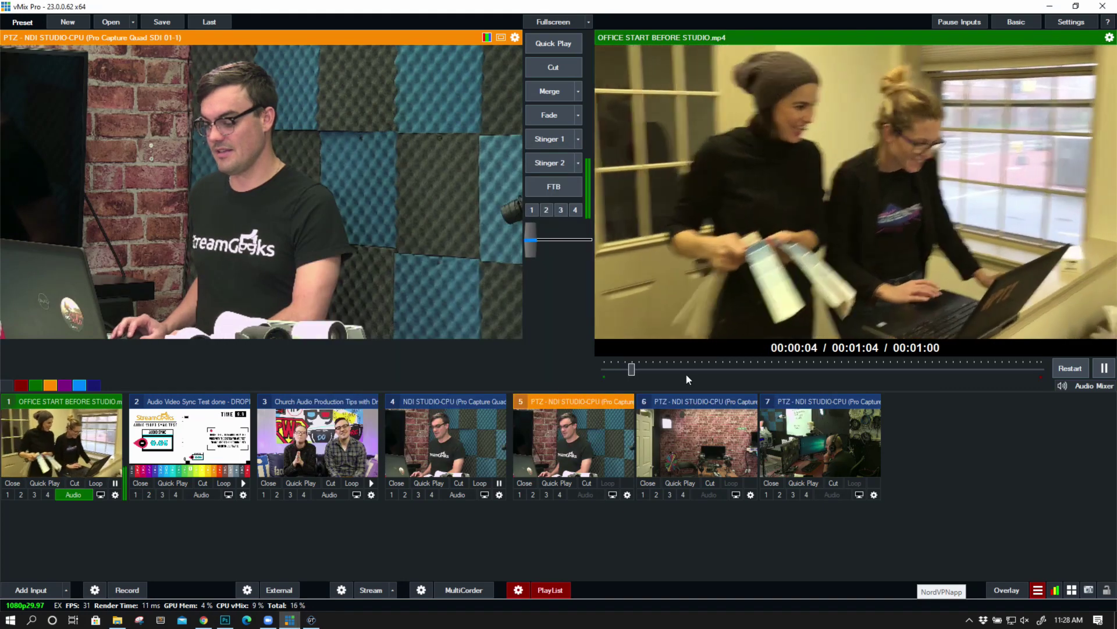